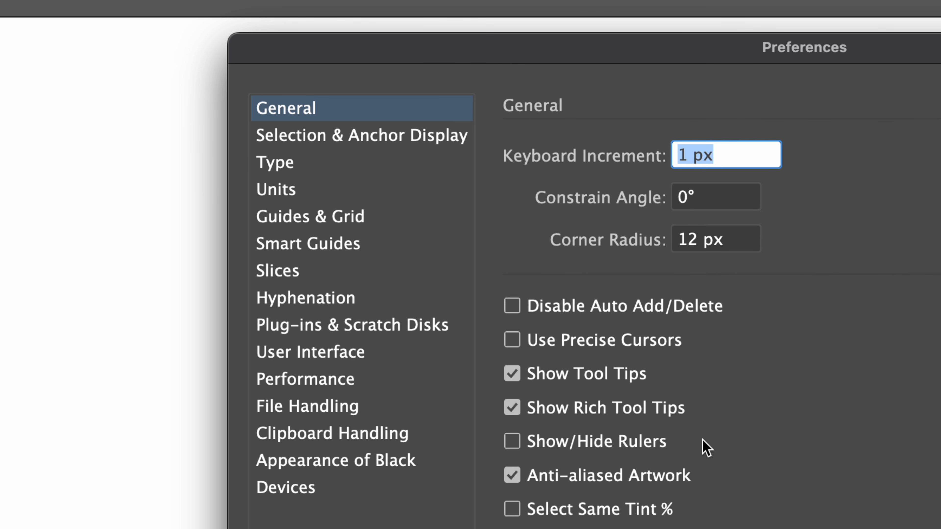
- Set the User Interface brightness to the darkest swatch, comparing it with Medium Dark and Light, and apply the preferences
left_click(301, 356)
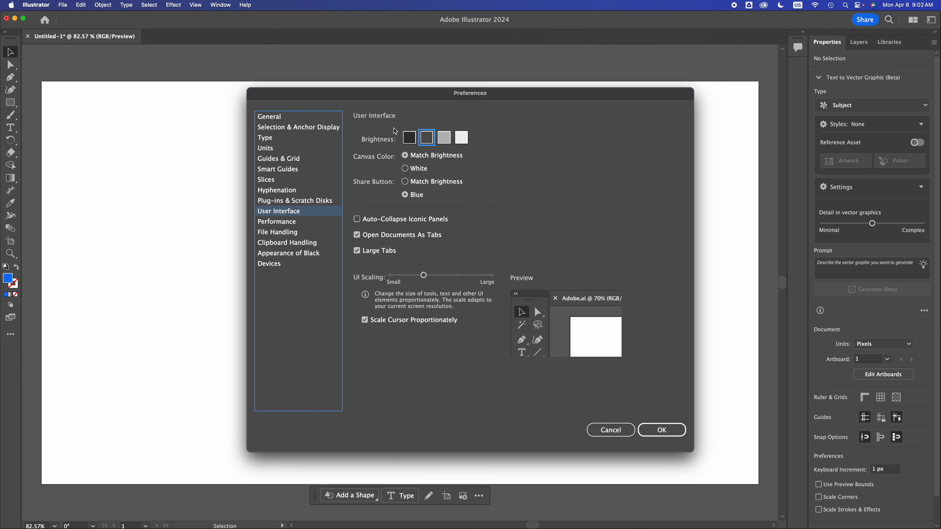
left_click(409, 138)
left_click(391, 95)
left_click_drag(391, 95, 351, 114)
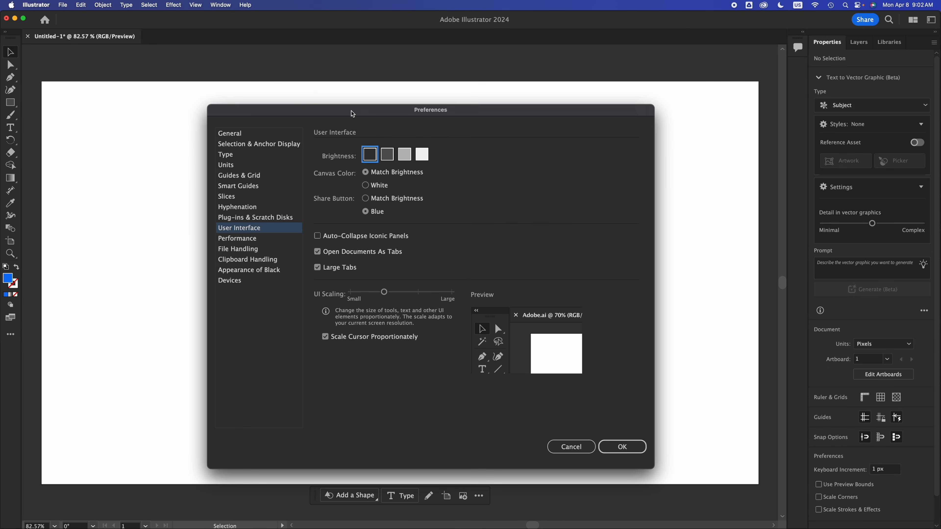
left_click(389, 158)
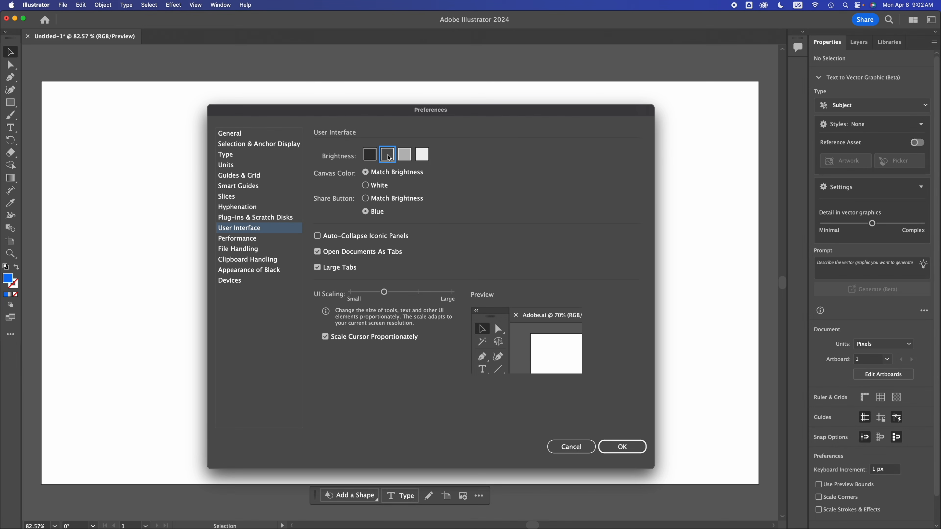
left_click(371, 156)
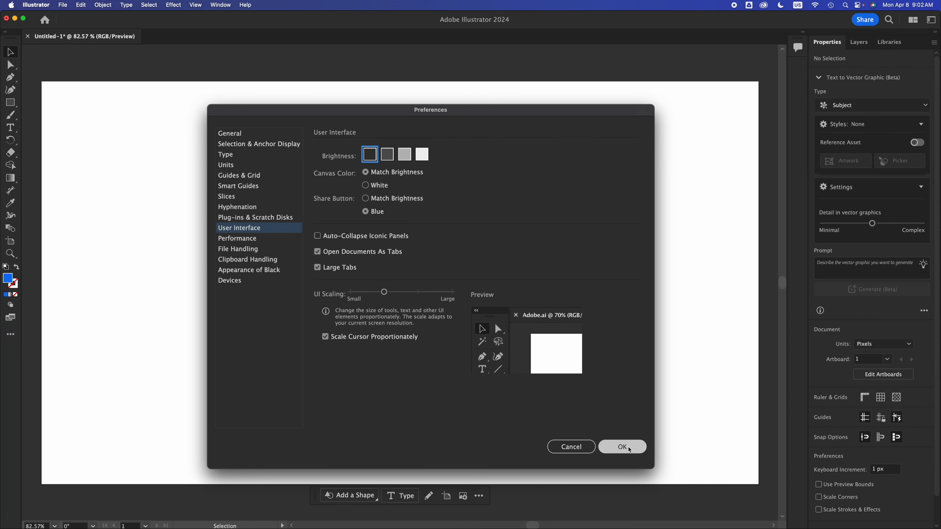
left_click(427, 156)
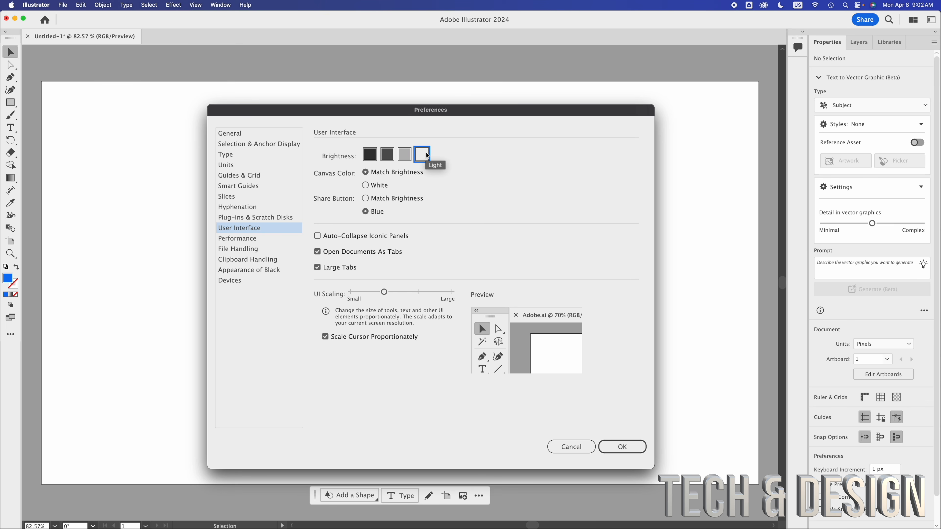
left_click(363, 161)
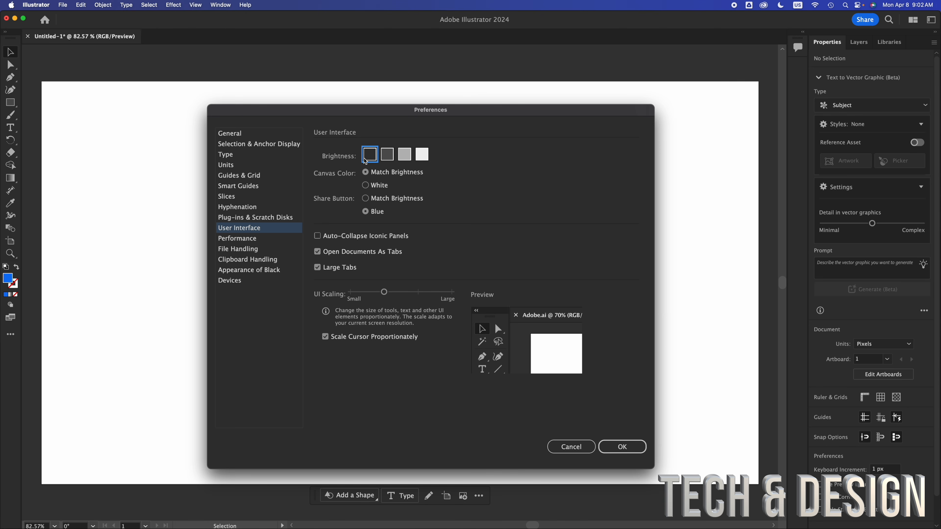
left_click(617, 447)
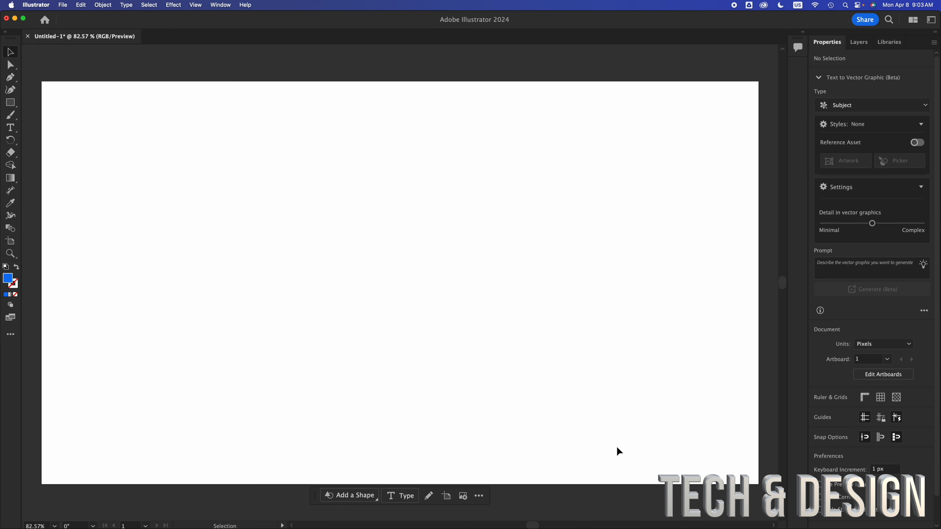
- Draw a blue rectangle about 393 by 394 px and add a copy enlarged to about 591 by 697 px beside it
key("m")
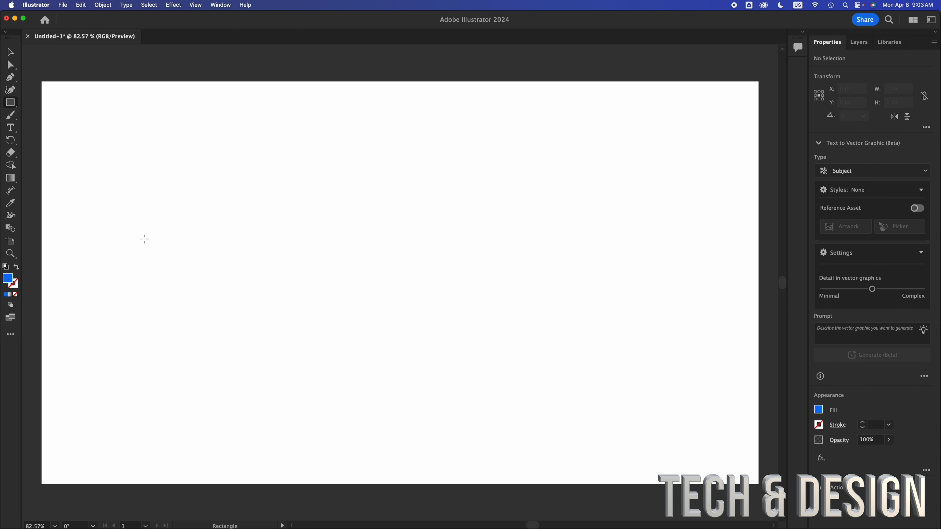
left_click_drag(144, 239, 351, 446)
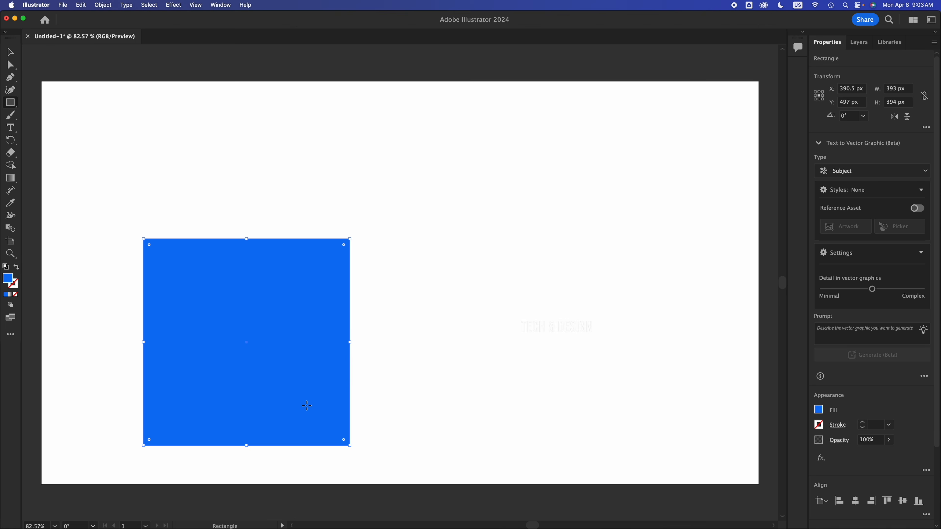
key("v")
left_click_drag(273, 384, 545, 184)
left_click_drag(640, 303, 745, 462)
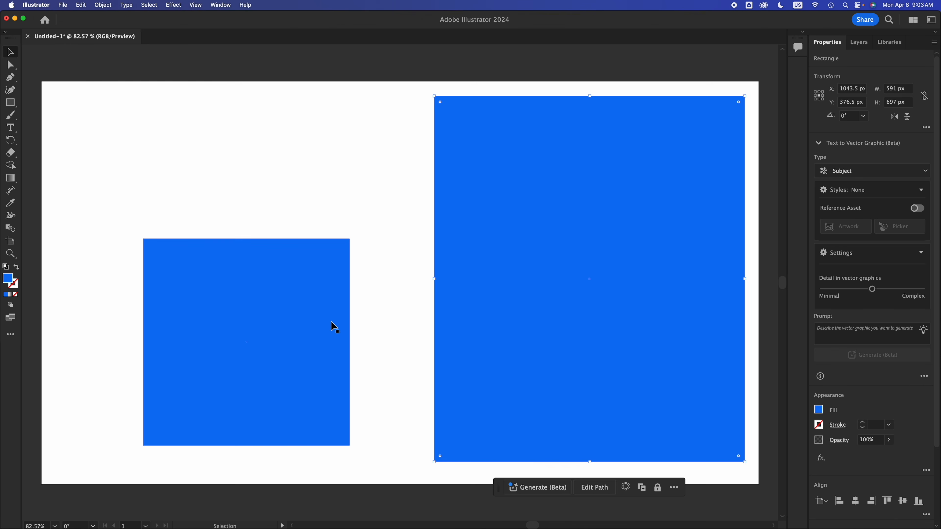
- Move the smaller rectangle to the artboard's lower-left corner and shrink it to about 272 by 250 px
left_click(328, 321)
left_click_drag(329, 321, 235, 318)
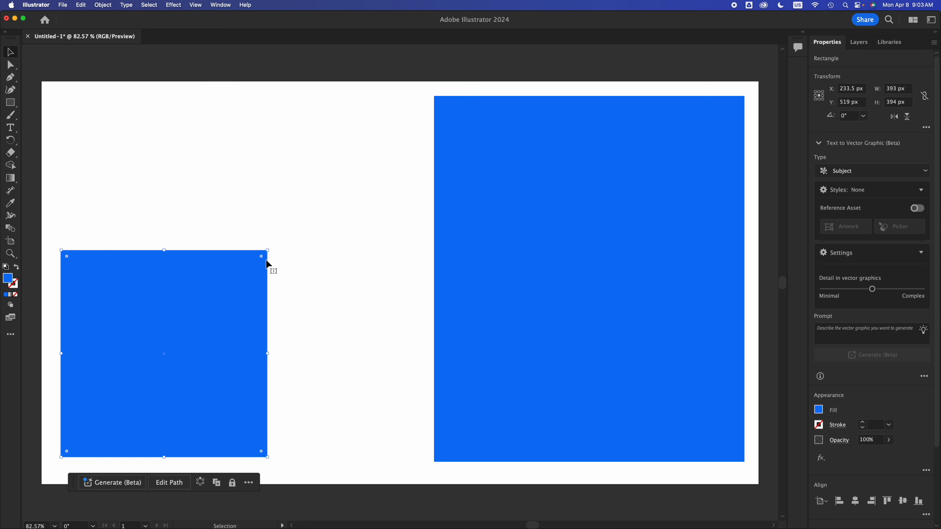
left_click_drag(267, 251, 204, 326)
left_click(219, 295)
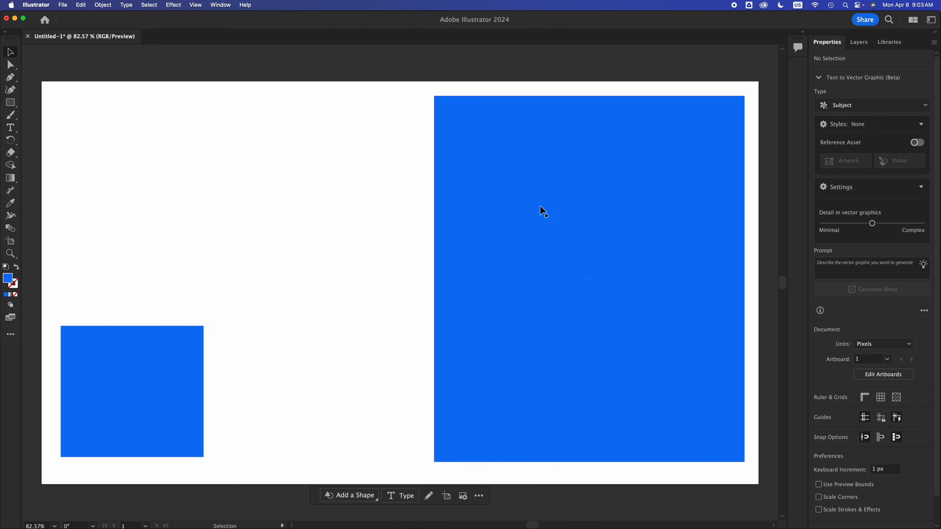
- Reposition the large and small rectangles to bring them closer together on the artboard
left_click(534, 211)
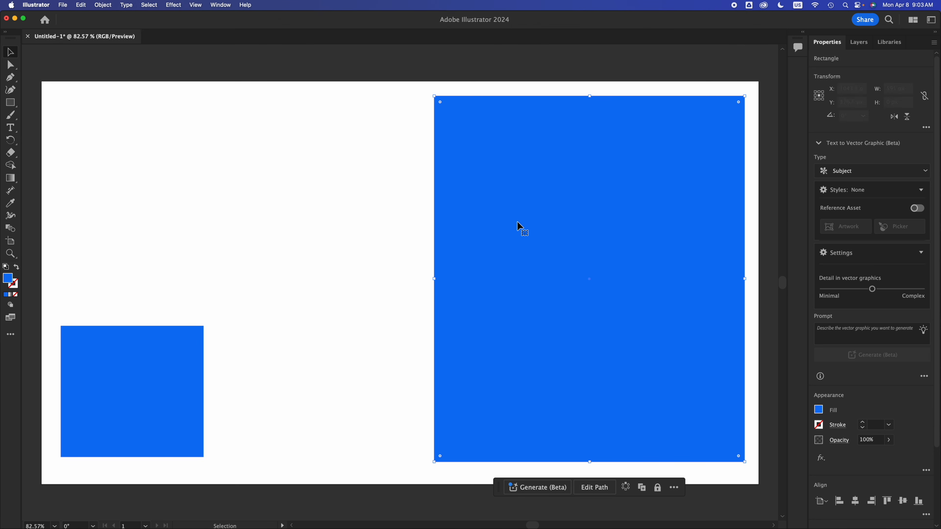
left_click(146, 393)
left_click(596, 213)
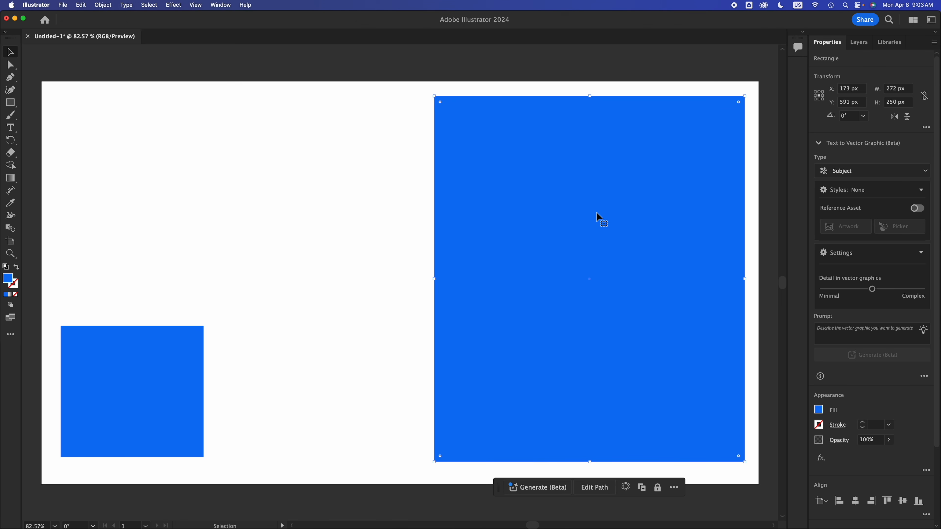
left_click_drag(490, 248, 465, 247)
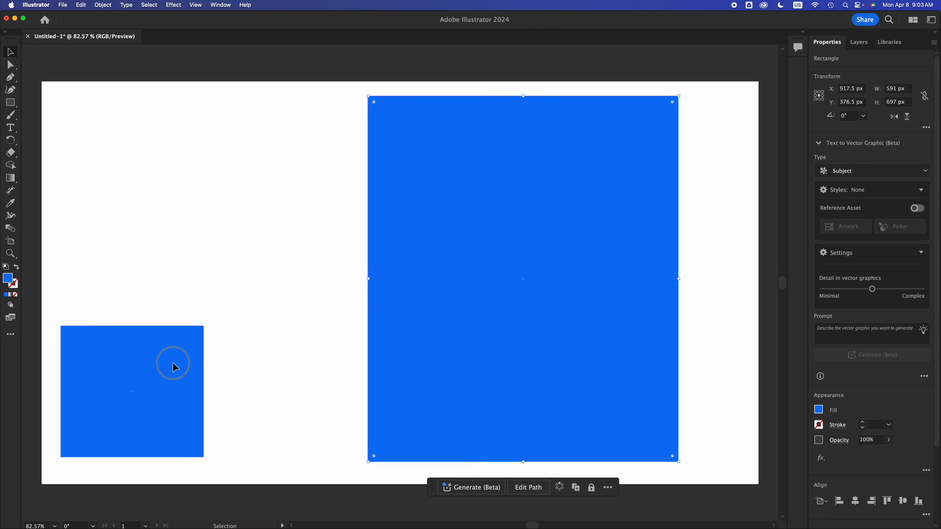
left_click_drag(173, 362, 220, 360)
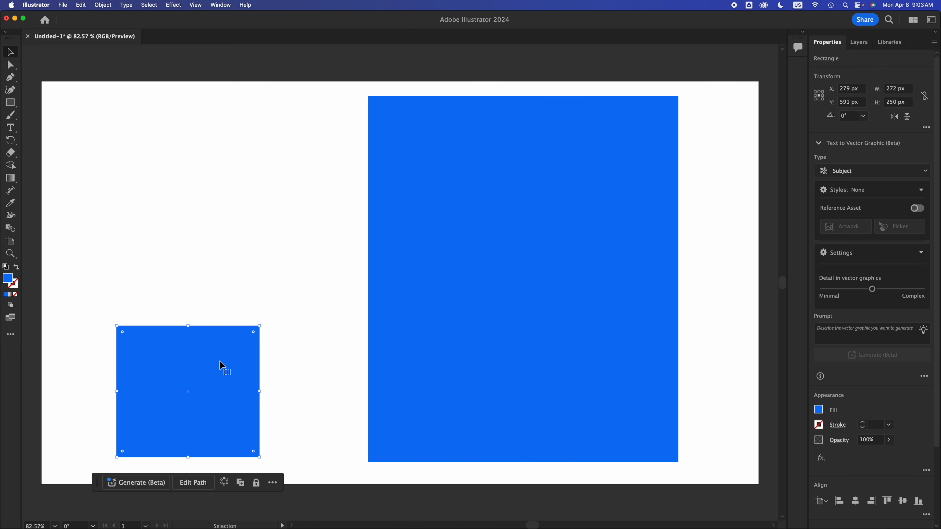
left_click(614, 280)
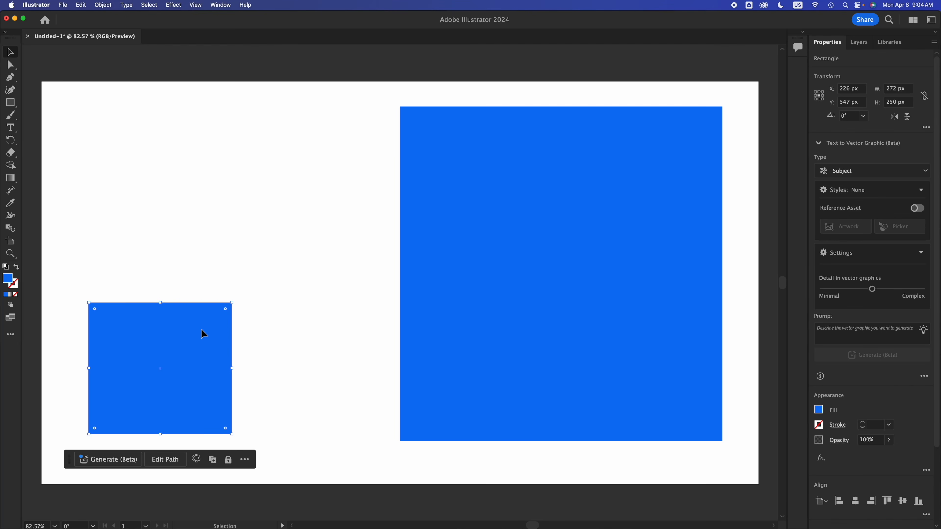
left_click_drag(202, 330, 214, 333)
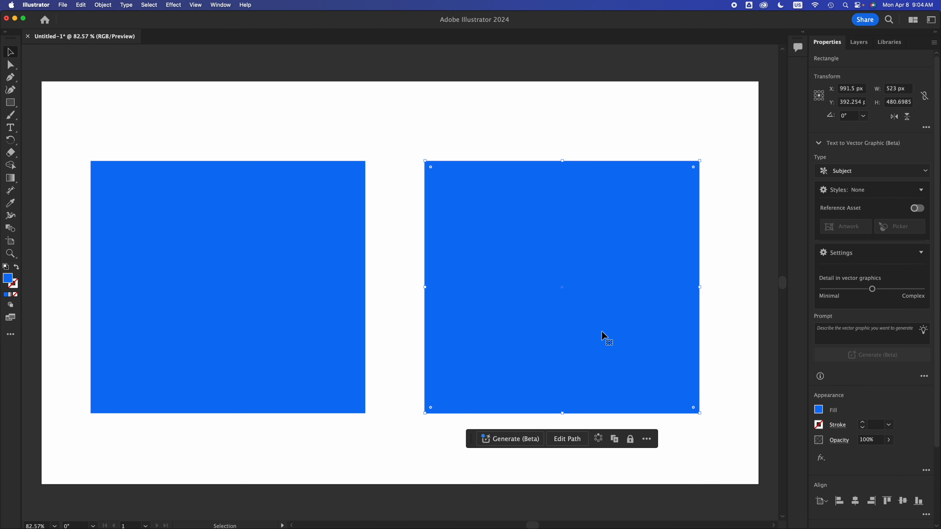
- Select the two equally sized rectangles in turn to compare their visual balance
left_click(445, 130)
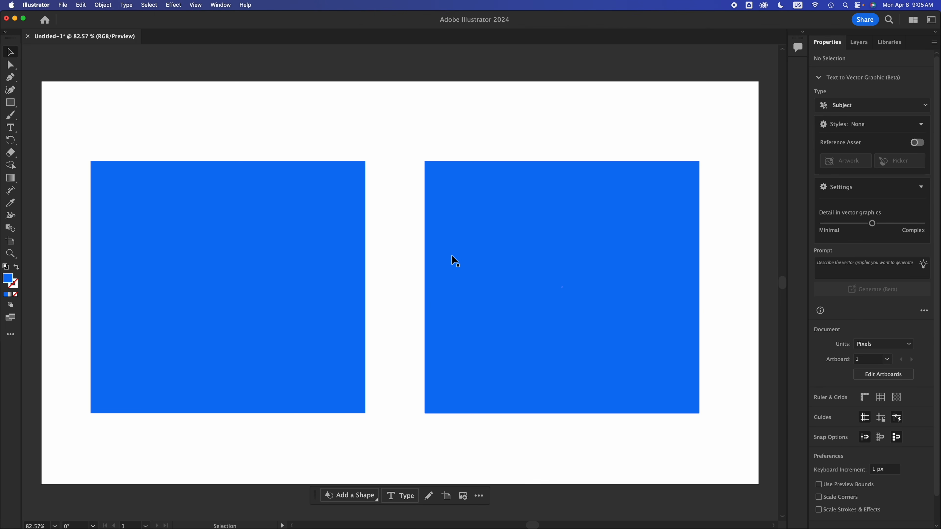
left_click(340, 185)
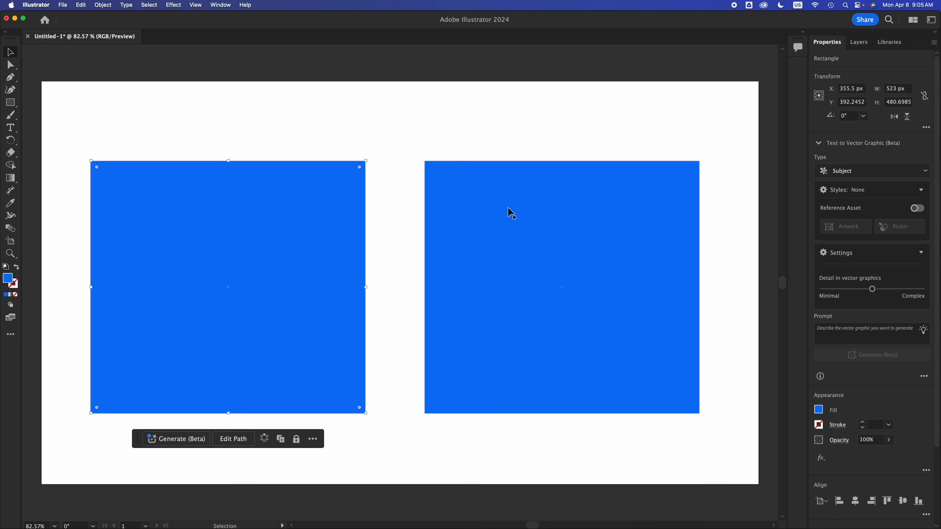
left_click(497, 191)
left_click(429, 126)
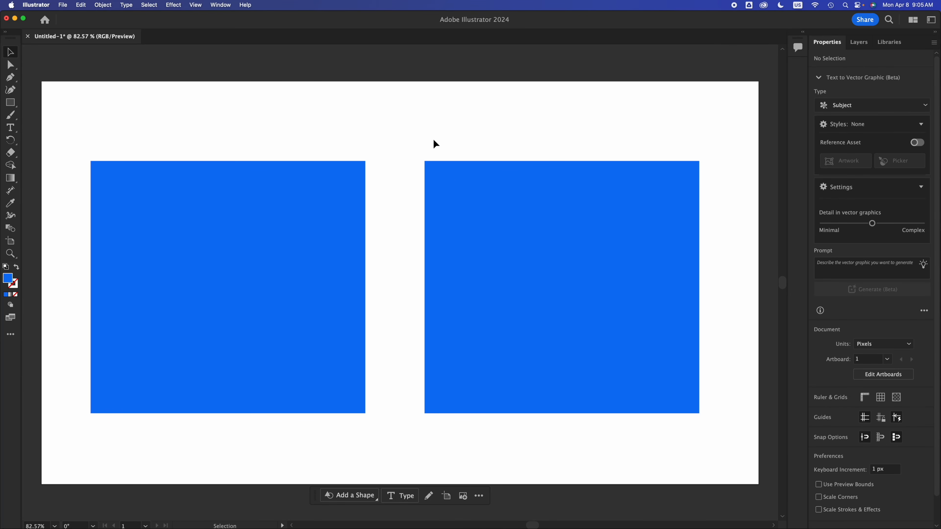
left_click(456, 215)
left_click(345, 251)
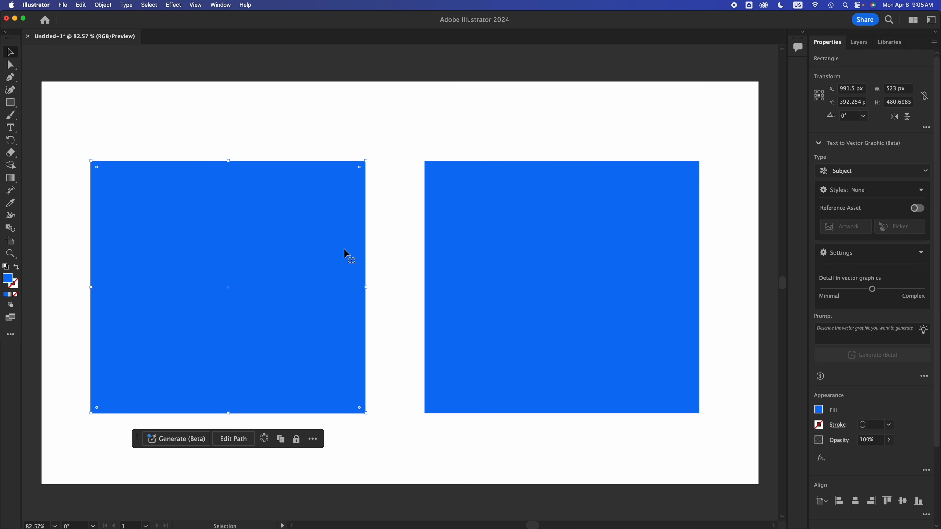
left_click(388, 156)
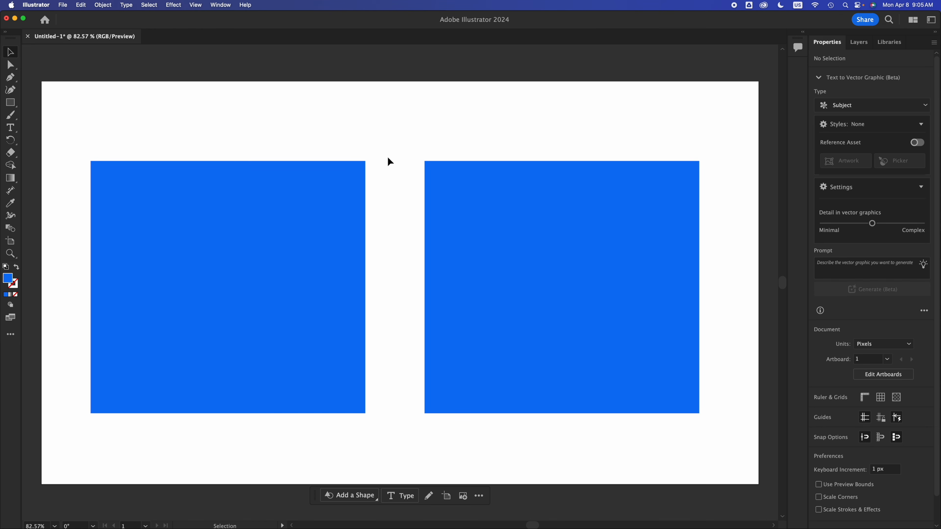
- Shrink the left blue rectangle toward its lower-left corner, leaving the right rectangle at its size
left_click(302, 206)
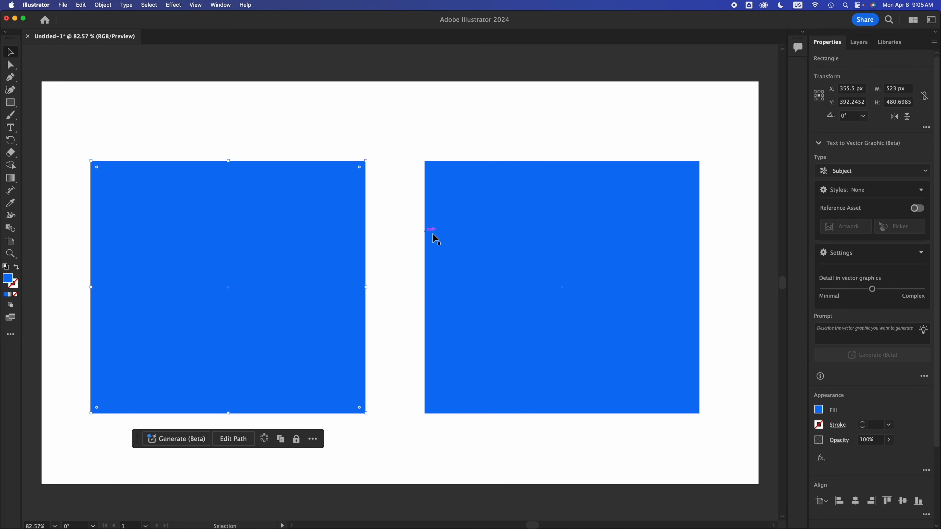
left_click_drag(366, 160, 278, 362)
left_click(275, 314)
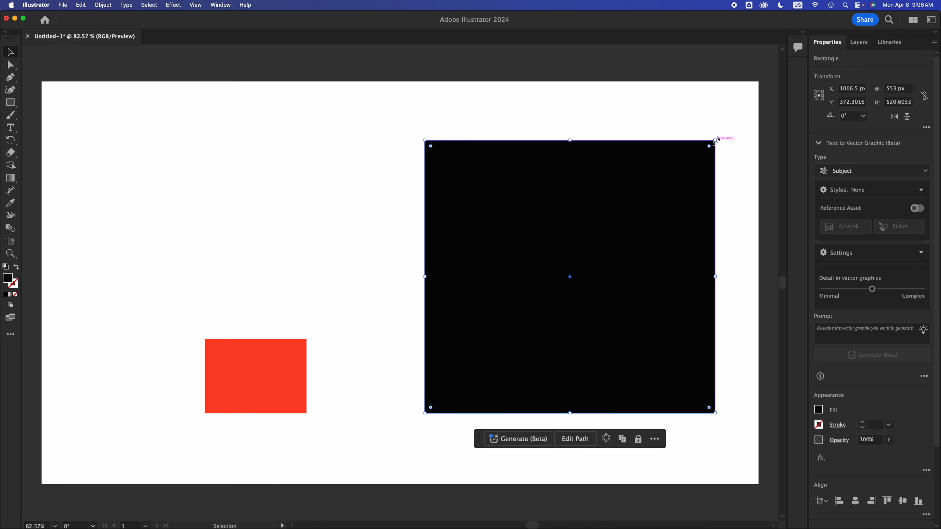
- Scale the black rectangle down to a small block and reduce the red rectangle from its upper-left corner
left_click_drag(715, 141, 459, 386)
left_click(242, 389)
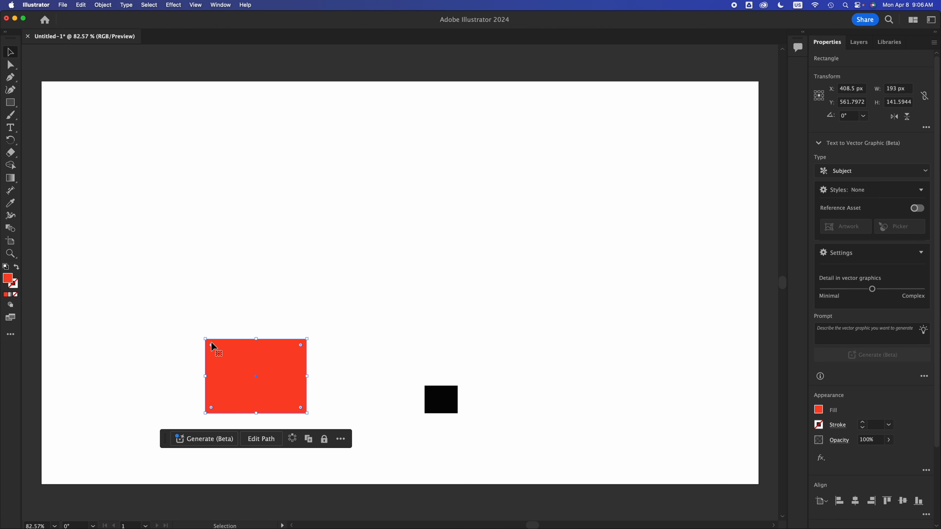
left_click_drag(205, 338, 245, 353)
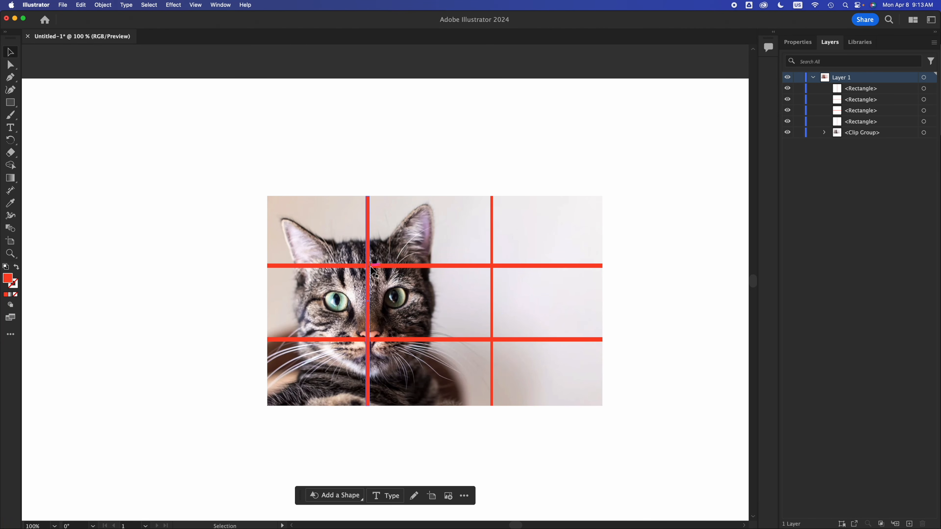
- Draw four small blue rectangles, one over each intersection of the red grid lines on the cat photo
left_click(12, 104)
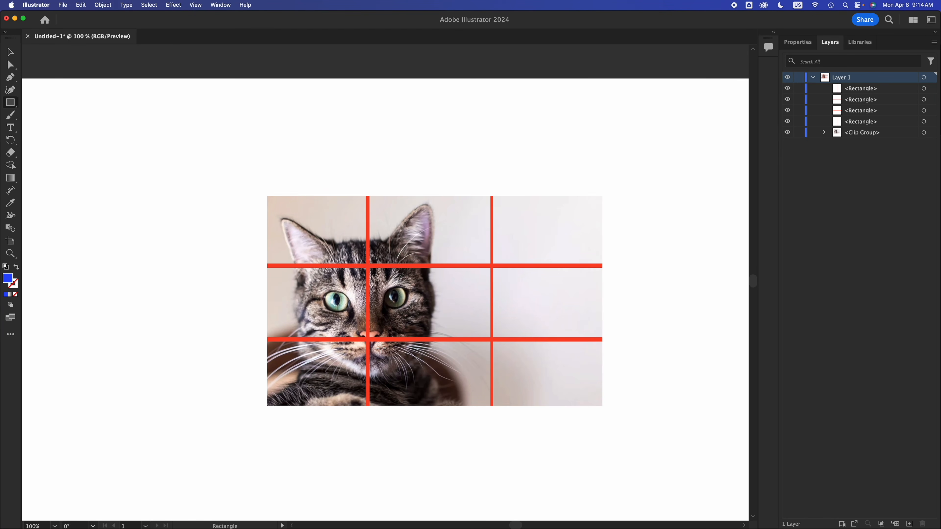
left_click_drag(381, 246, 339, 283)
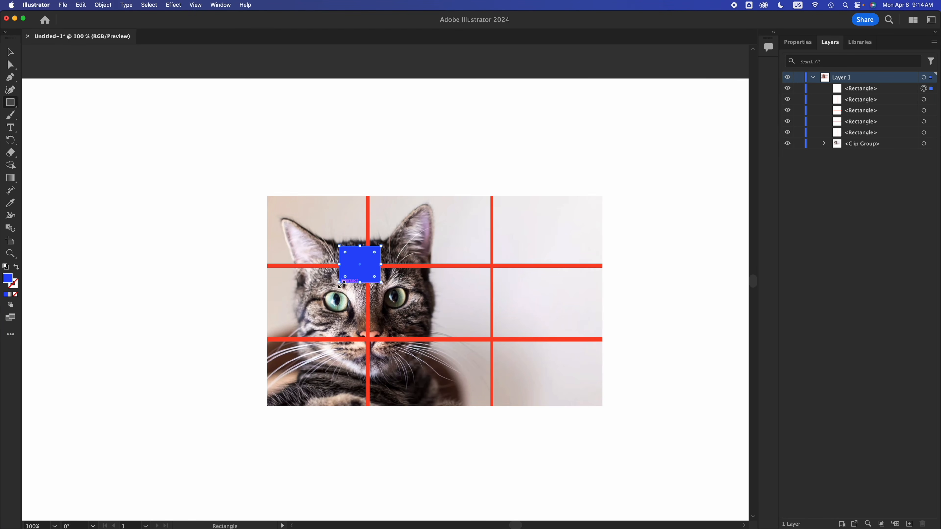
left_click_drag(383, 326, 350, 353)
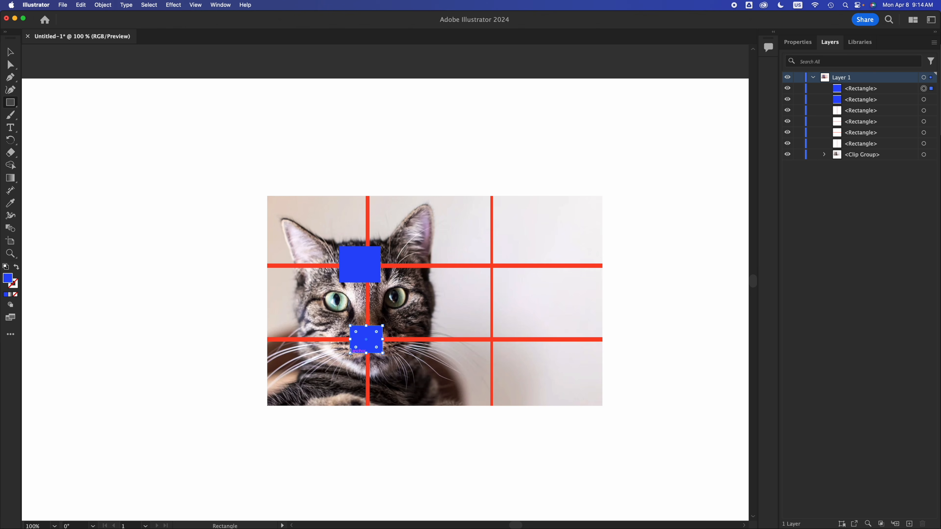
left_click_drag(511, 249, 475, 278)
left_click_drag(503, 328, 475, 356)
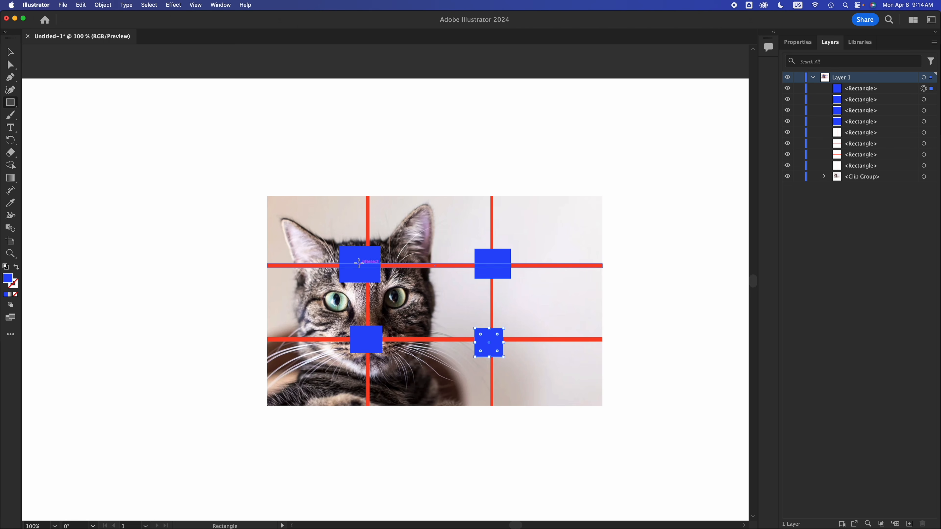
- Enlarge the blue rectangle at the upper-right grid intersection, keeping it over the crossing lines
key("v")
left_click(555, 116)
left_click(501, 257)
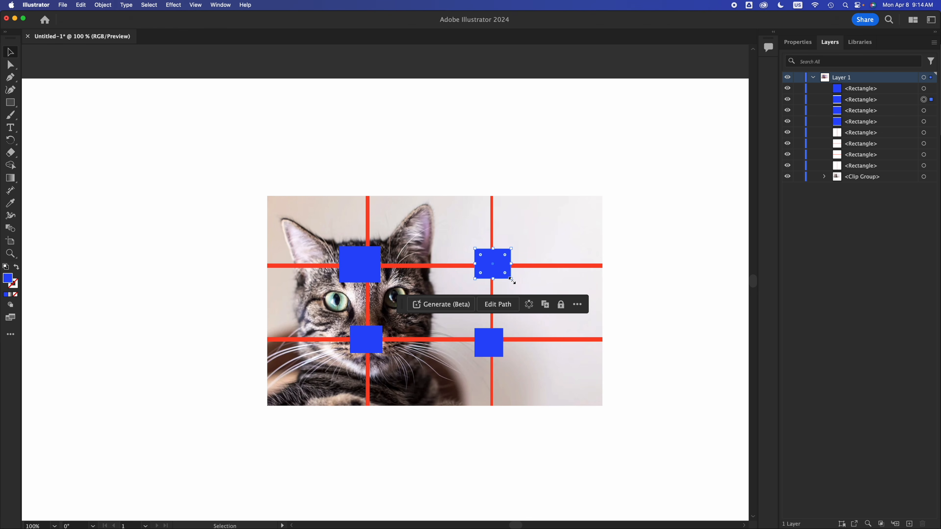
mouse_move(511, 278)
left_mouse_down()
mouse_move(557, 308)
mouse_move(509, 277)
left_mouse_up()
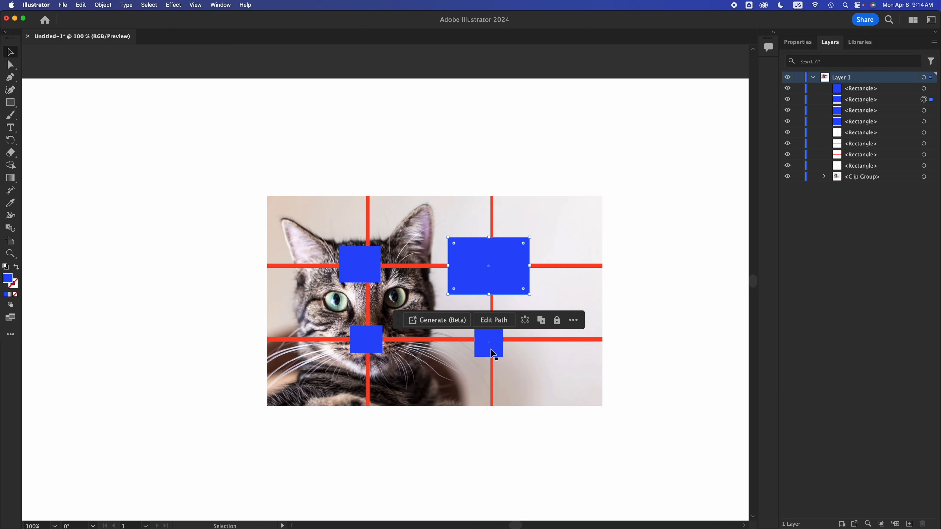
- Remove the other three blue rectangles and move the enlarged one onto the upper-left grid intersection
left_click(493, 351)
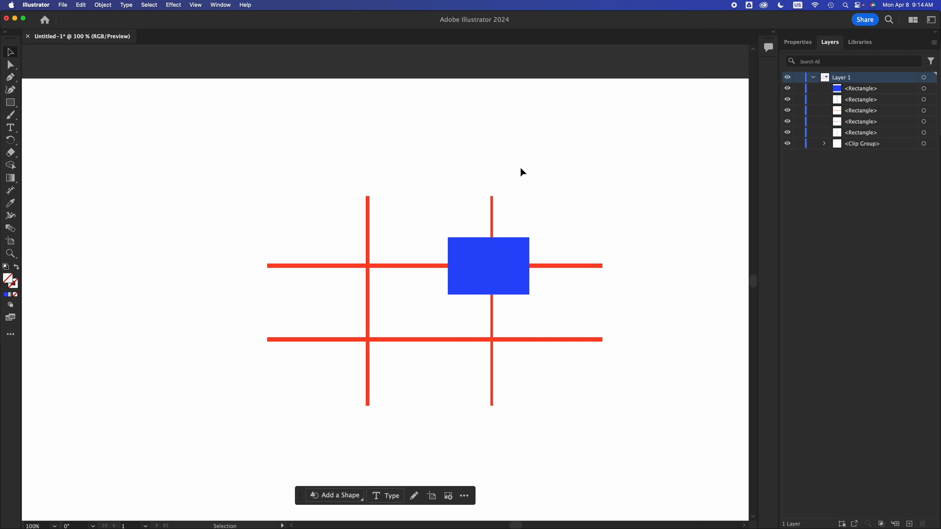
left_click(501, 263)
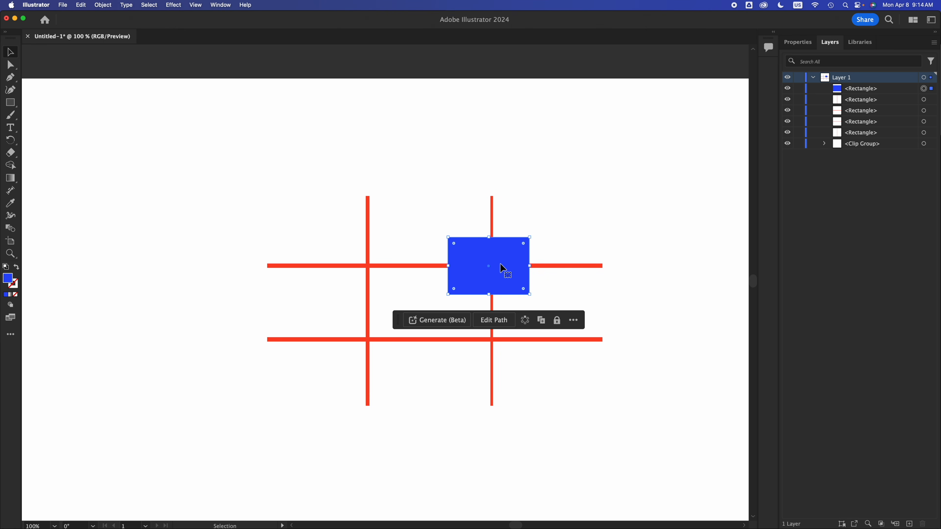
left_click_drag(492, 276, 398, 282)
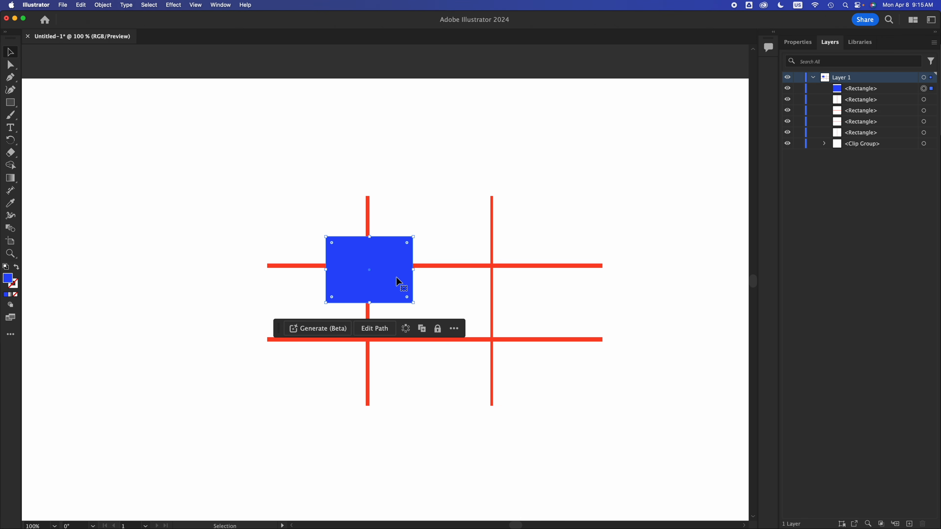
- Nudge the blue rectangle up and slightly left over the upper-left intersection of the red grid lines, then deselect it
left_click(582, 114)
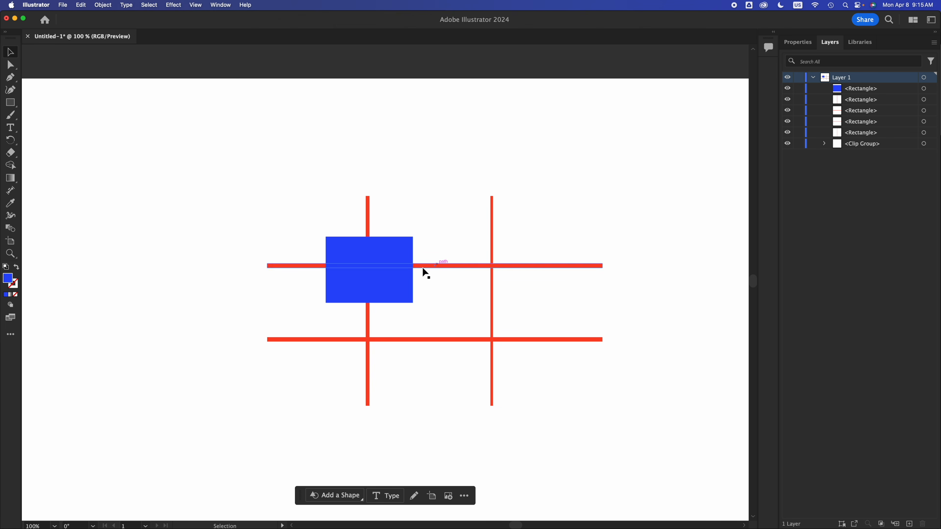
left_click(394, 278)
mouse_move(393, 278)
left_mouse_down()
mouse_move(391, 267)
mouse_move(392, 274)
left_mouse_up()
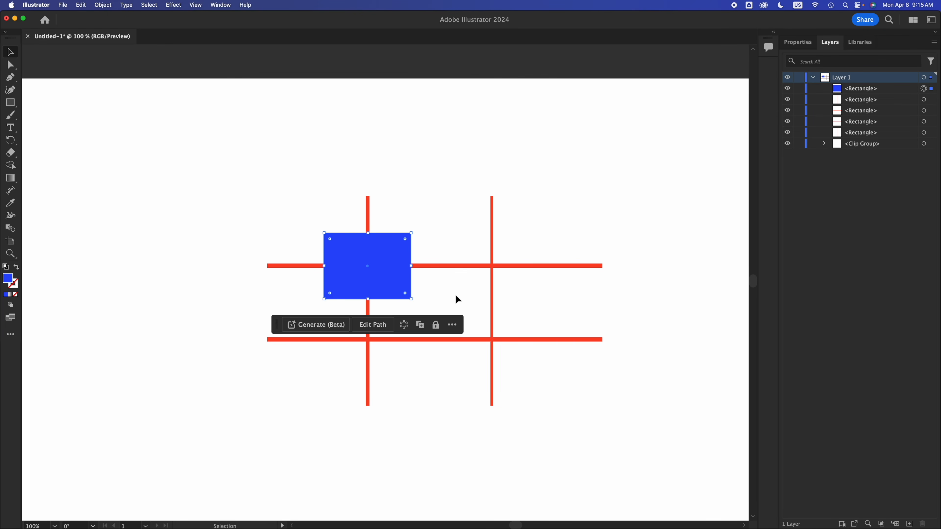
mouse_move(391, 268)
left_mouse_down()
mouse_move(288, 297)
mouse_move(238, 225)
mouse_move(406, 260)
mouse_move(388, 258)
mouse_move(383, 272)
mouse_move(389, 266)
left_mouse_up()
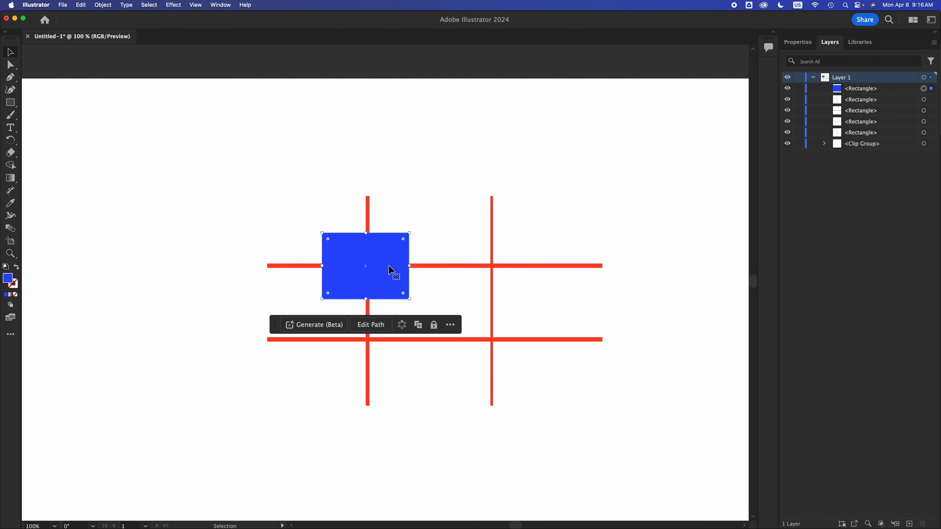
left_click(463, 149)
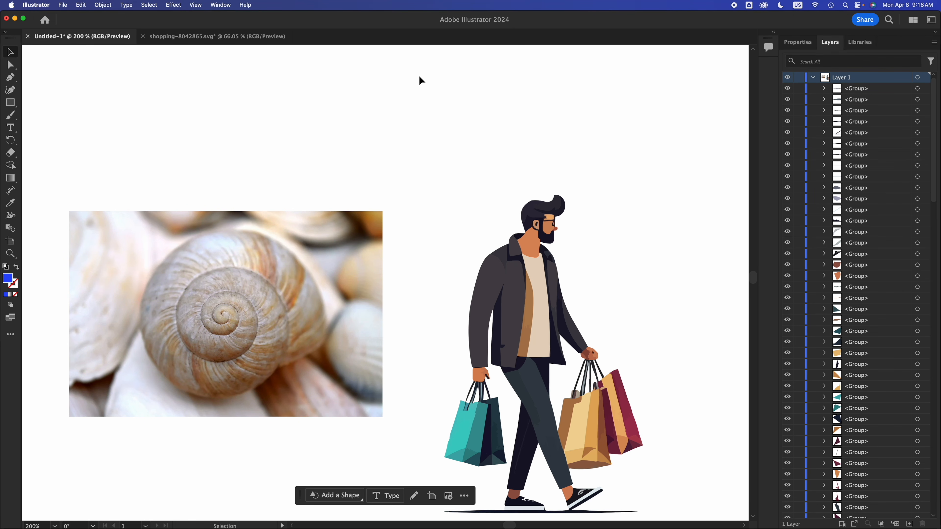
- Examine the edges around the shirt neckline of the walking man illustration at very high magnification
scroll(419, 76, "right", 2)
scroll(419, 77, "down", 1)
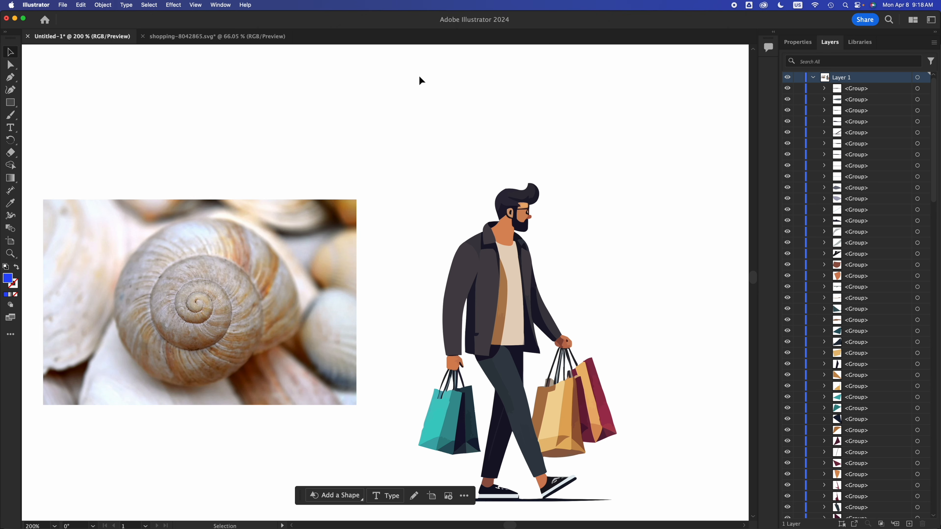
left_click(520, 242)
left_click(558, 204)
scroll(546, 201, "down", 1)
scroll(546, 201, "up", 2)
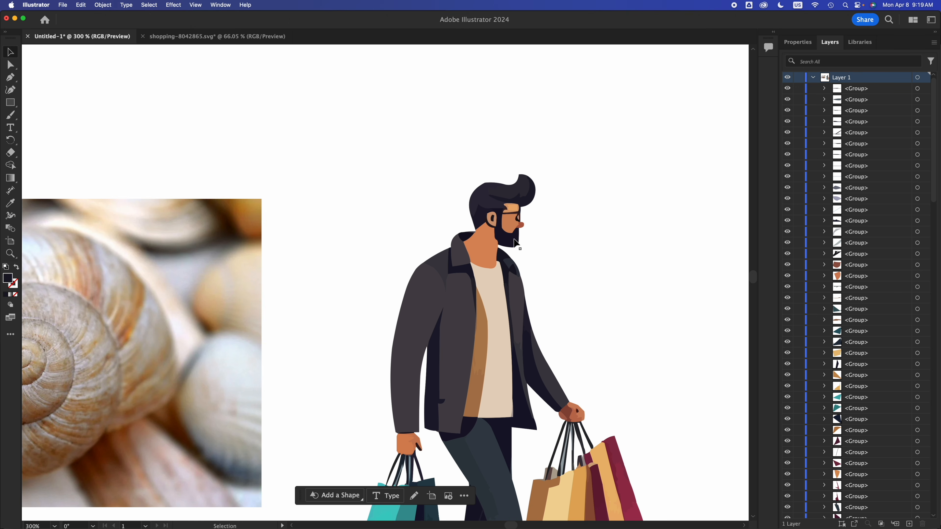
scroll(503, 255, "up", 1)
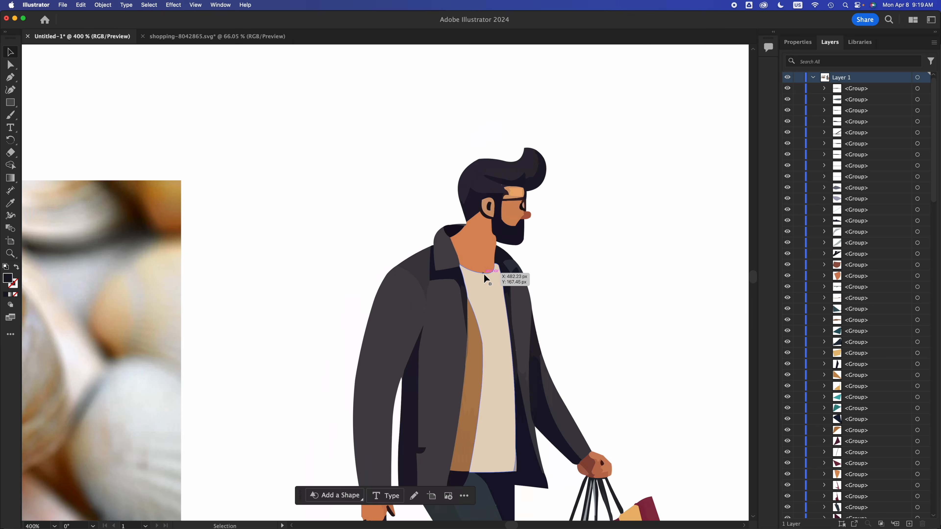
scroll(484, 275, "up", 8)
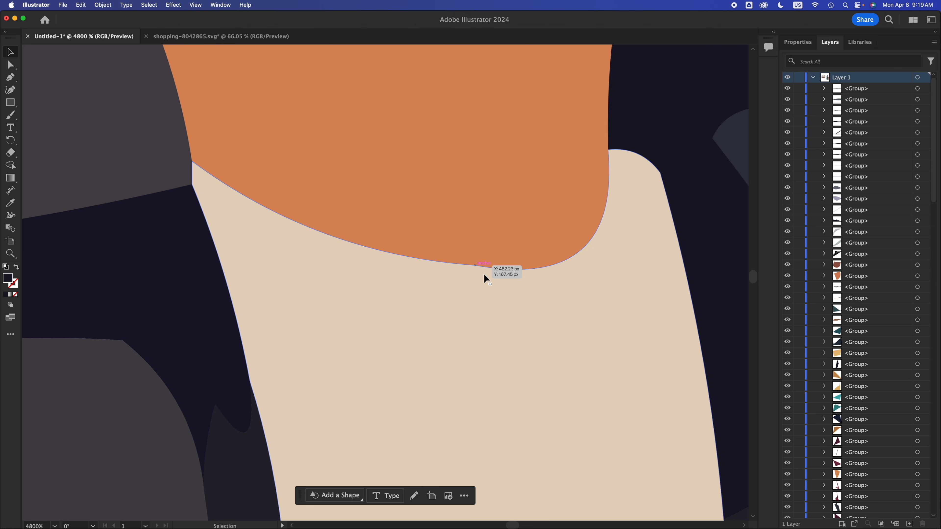
scroll(484, 275, "up", 8)
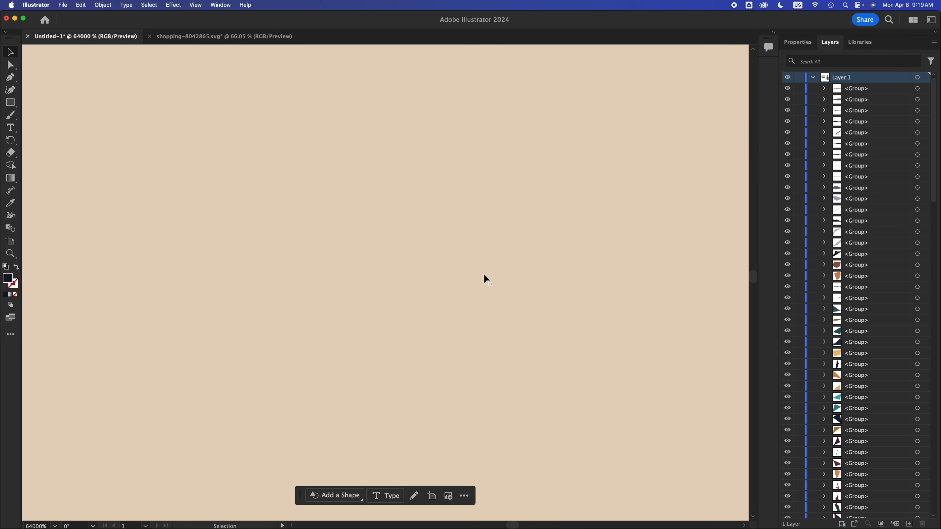
scroll(484, 275, "down", 2)
scroll(484, 274, "up", 1)
scroll(484, 275, "down", 10)
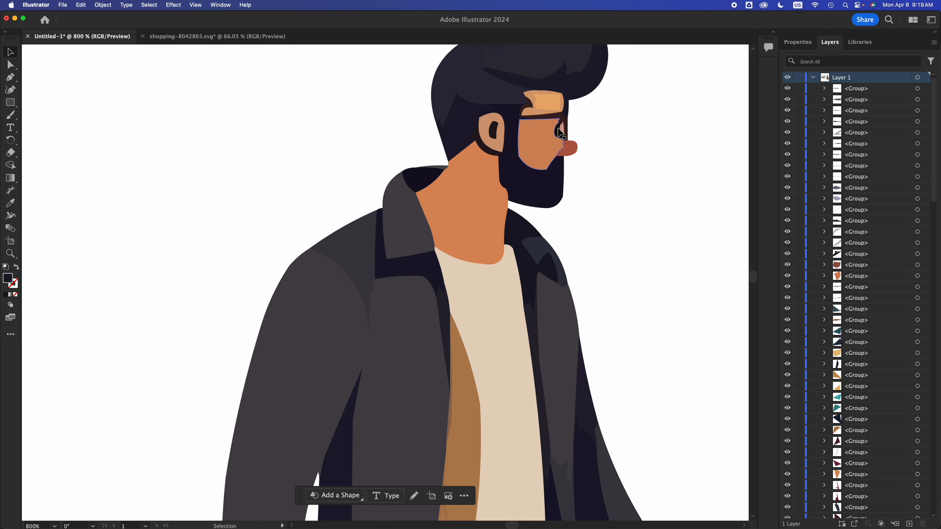
- Inspect the man's face, ear, trousers and shopping bags up close to judge the vector edge quality
scroll(561, 130, "up", 1)
scroll(487, 117, "up", 6)
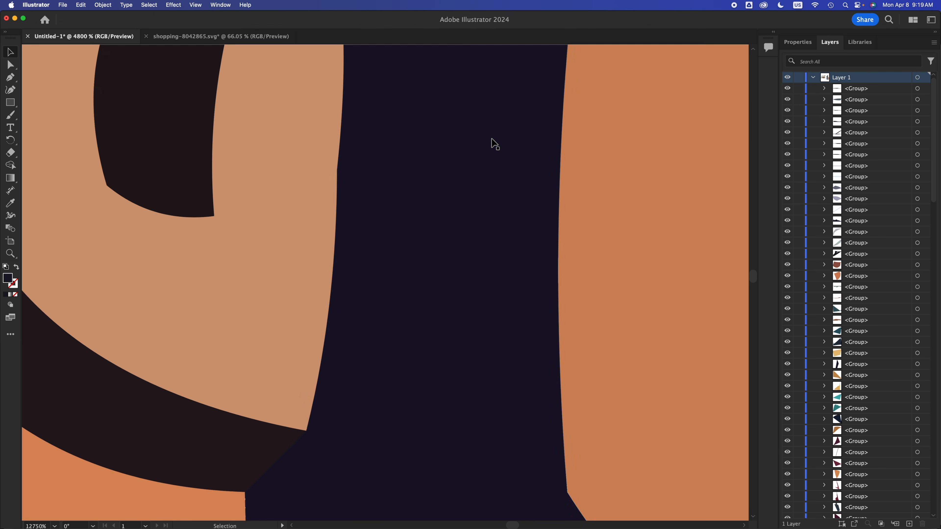
scroll(490, 281, "down", 7)
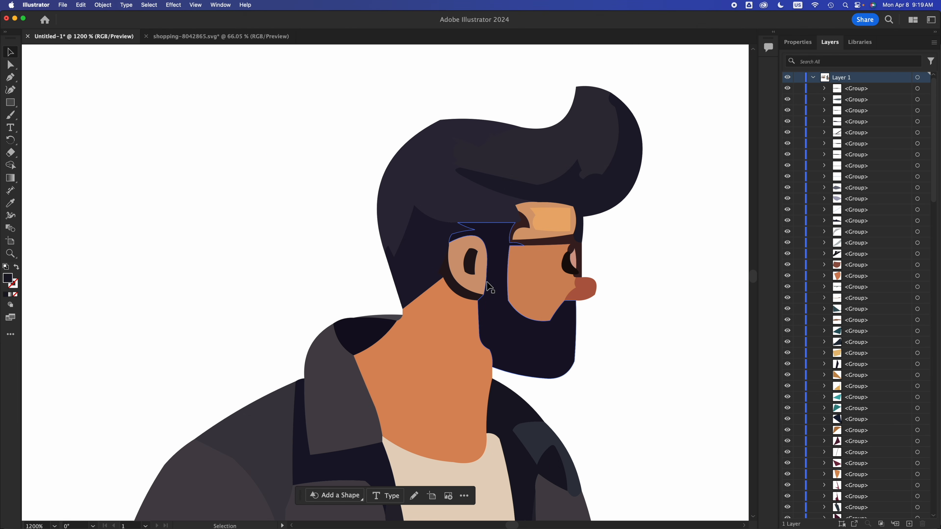
scroll(556, 381, "down", 5)
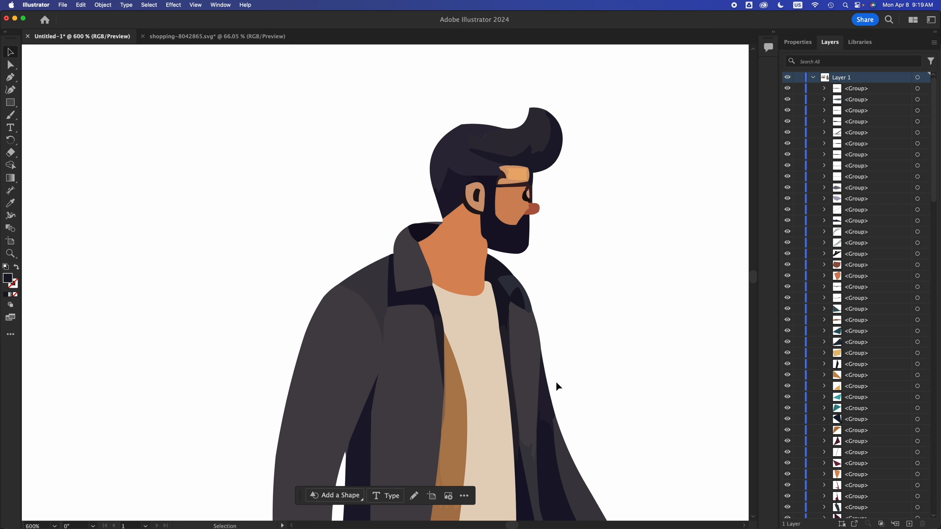
scroll(555, 383, "down", 8)
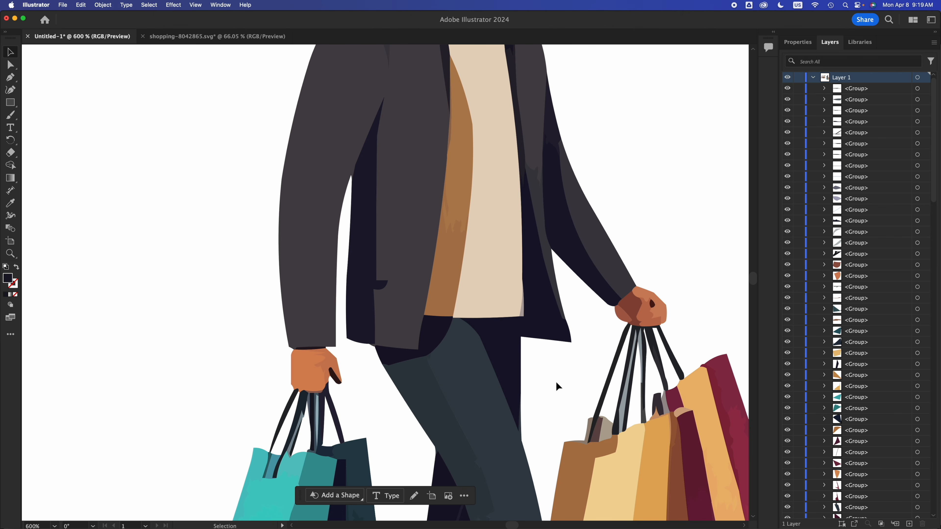
scroll(556, 381, "down", 3)
scroll(556, 382, "up", 2)
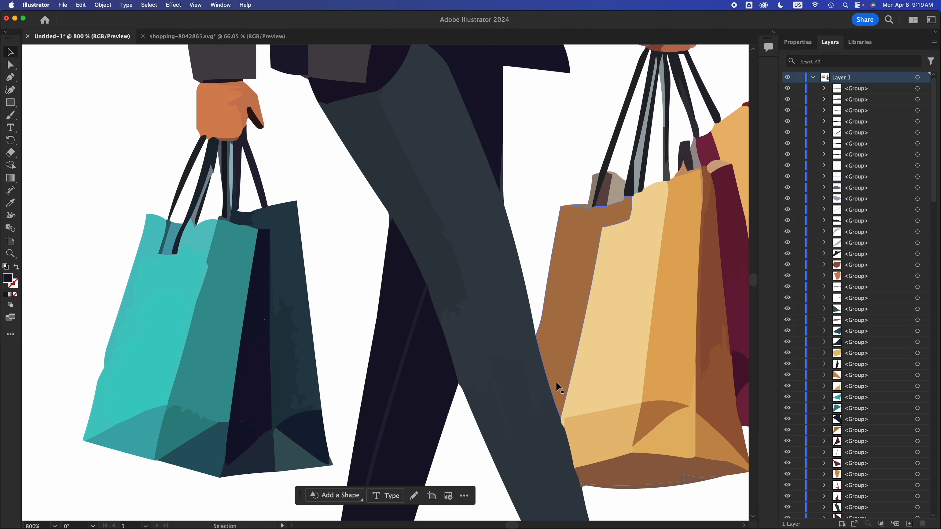
scroll(466, 343, "up", 5)
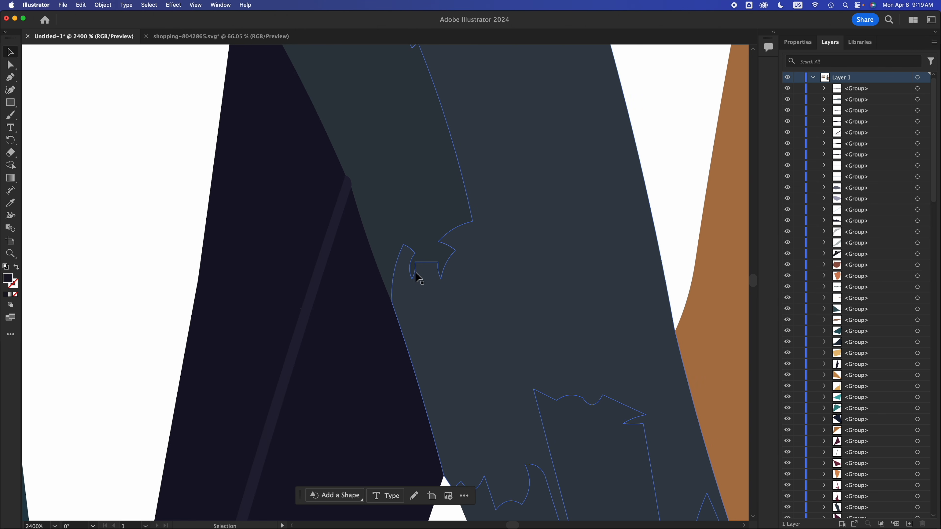
scroll(450, 274, "down", 15)
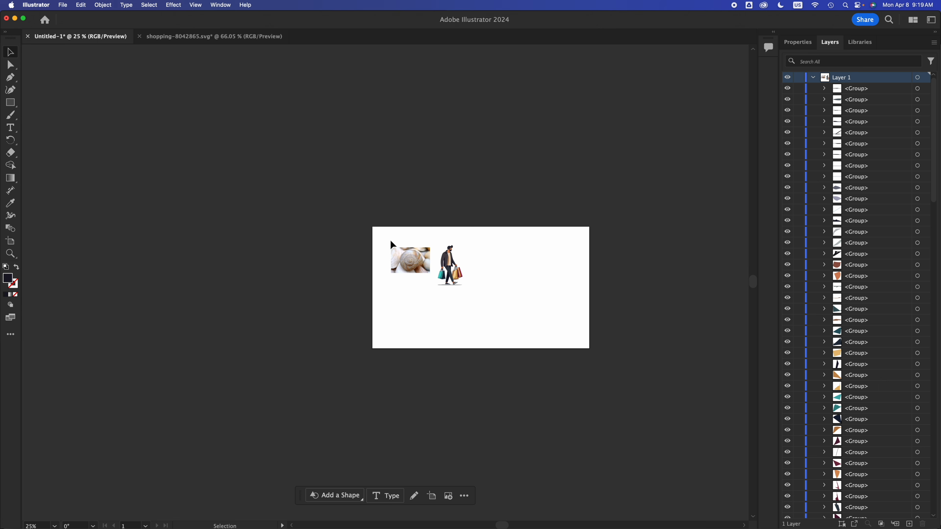
- Examine the snail shell photo at normal size and up to 6400% magnification to judge its pixel detail
scroll(381, 237, "up", 3)
left_click(482, 292)
scroll(482, 292, "up", 6)
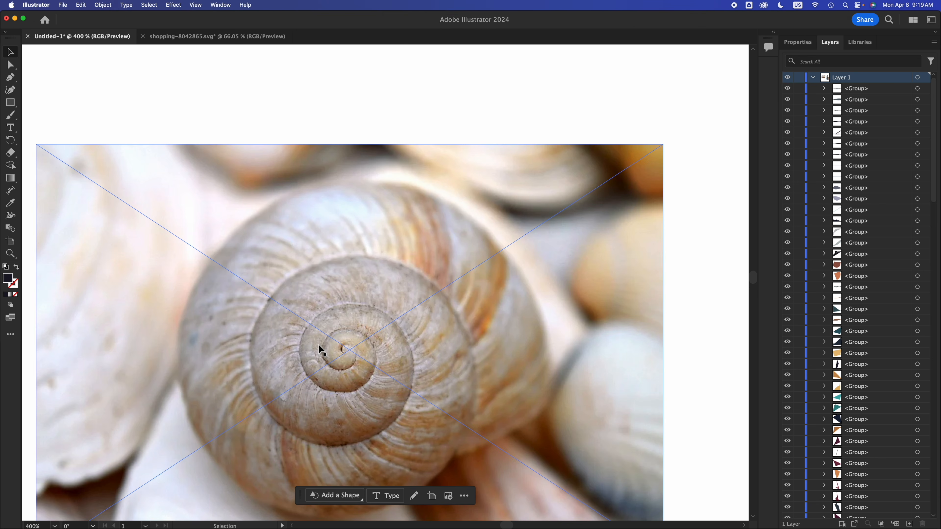
left_click(600, 134)
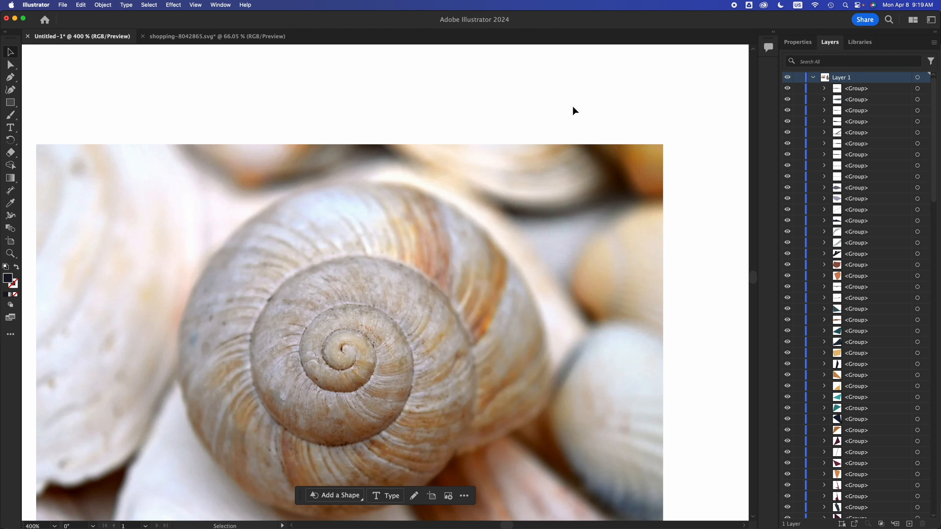
left_click(473, 239)
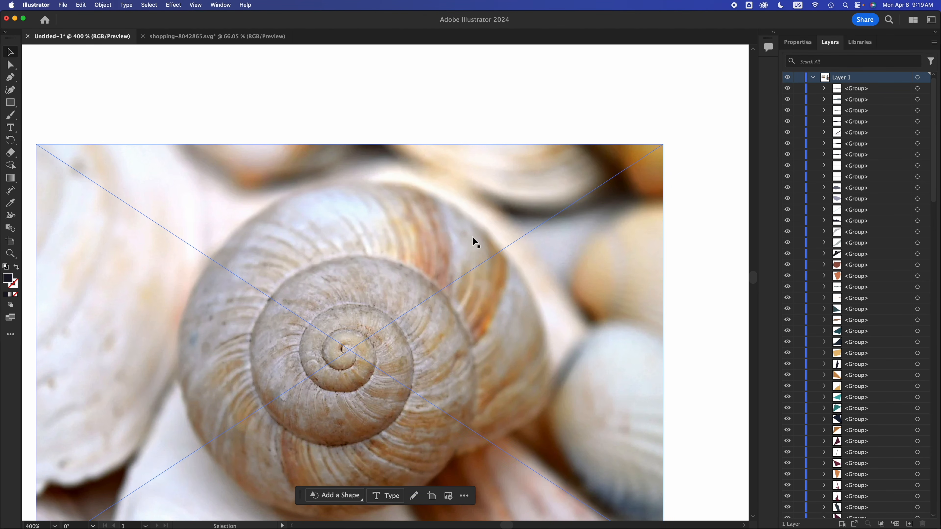
scroll(443, 266, "up", 2)
scroll(442, 266, "up", 6)
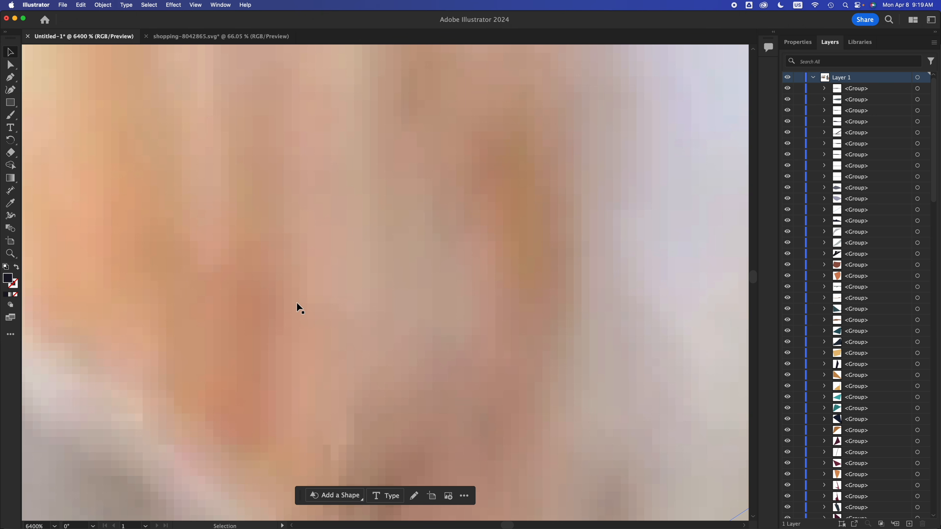
scroll(201, 298, "down", 2)
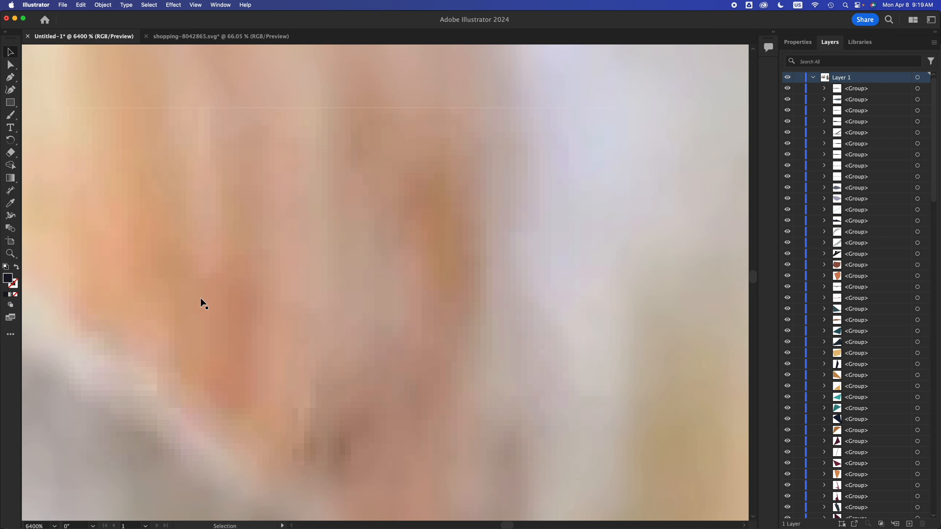
scroll(200, 298, "down", 4)
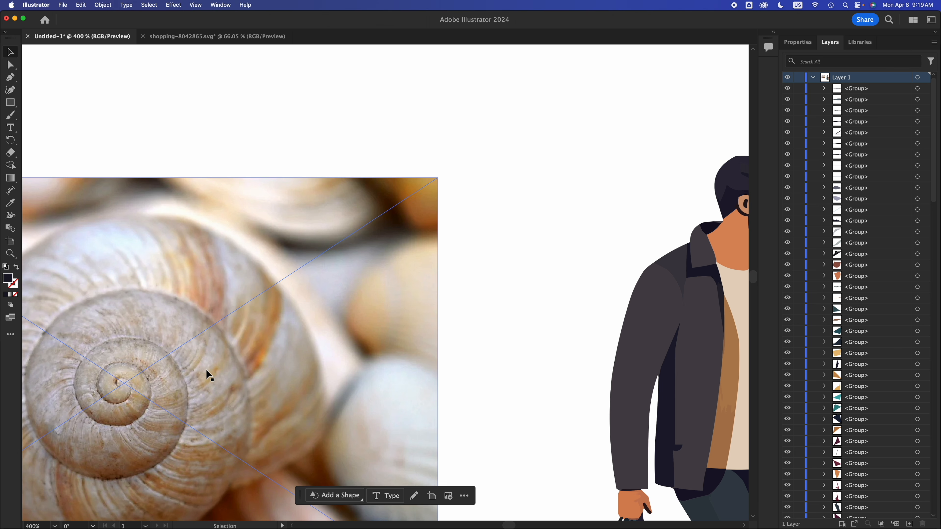
- Examine the pixels along the snail shell's right edge against the pale background at extreme magnification
scroll(205, 378, "up", 1)
scroll(207, 375, "up", 1)
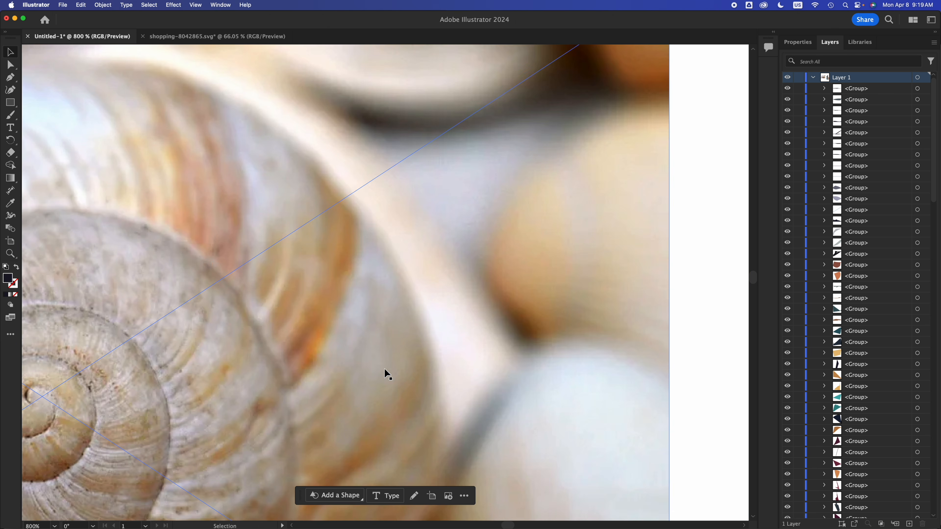
scroll(397, 374, "up", 1)
scroll(396, 369, "up", 5)
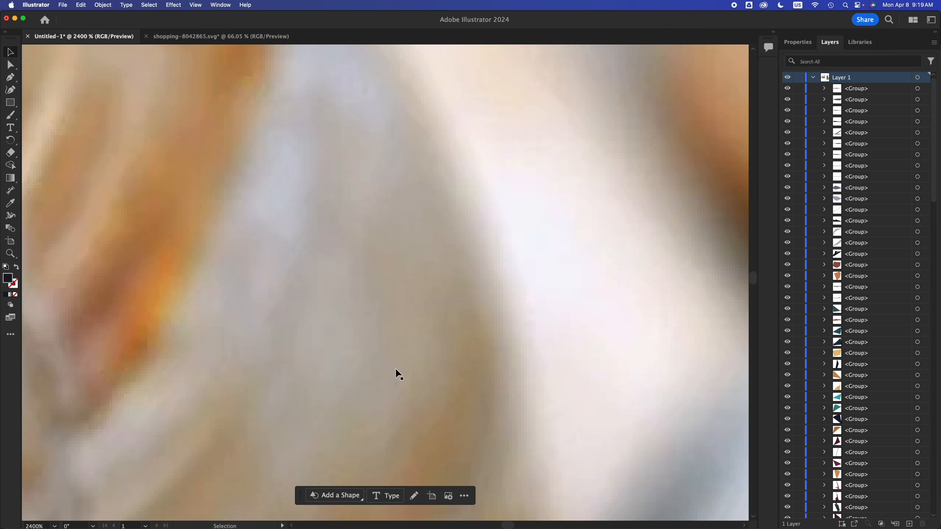
scroll(400, 323, "up", 2)
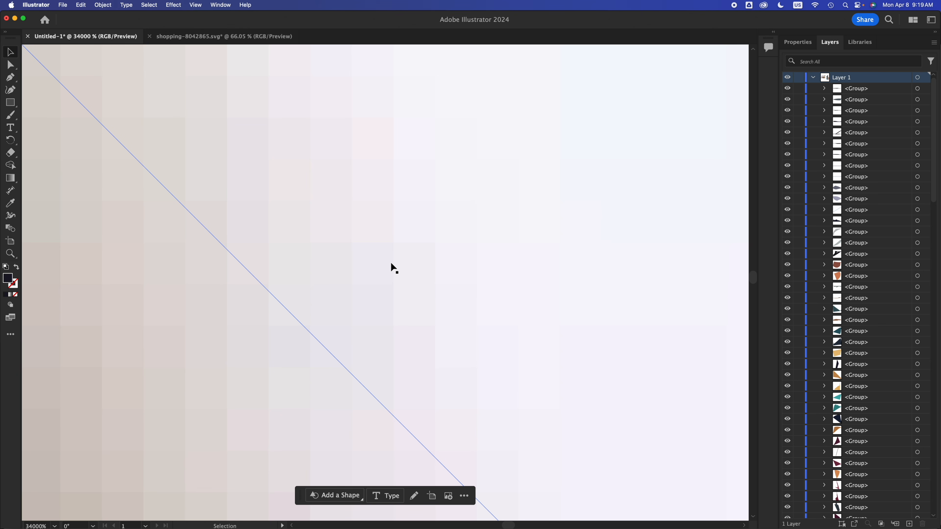
scroll(391, 264, "up", 2)
scroll(390, 263, "down", 8)
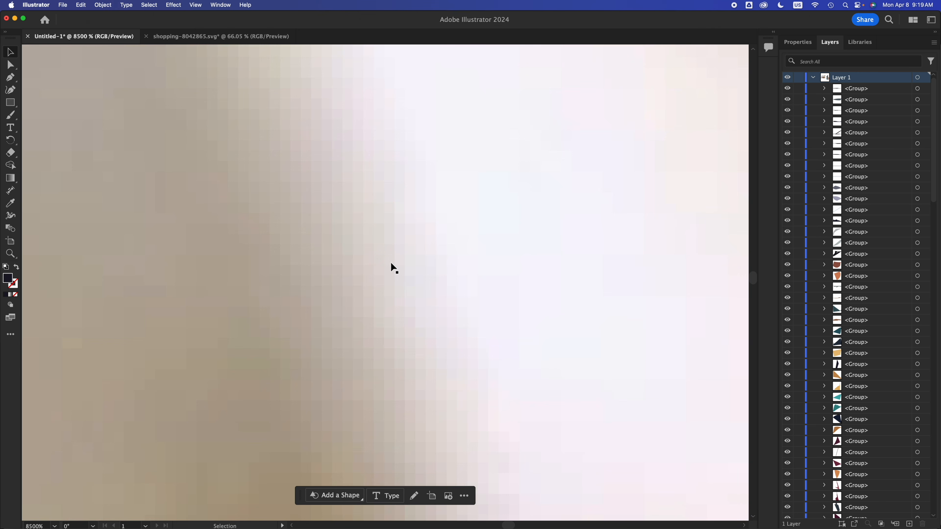
scroll(391, 261, "down", 5)
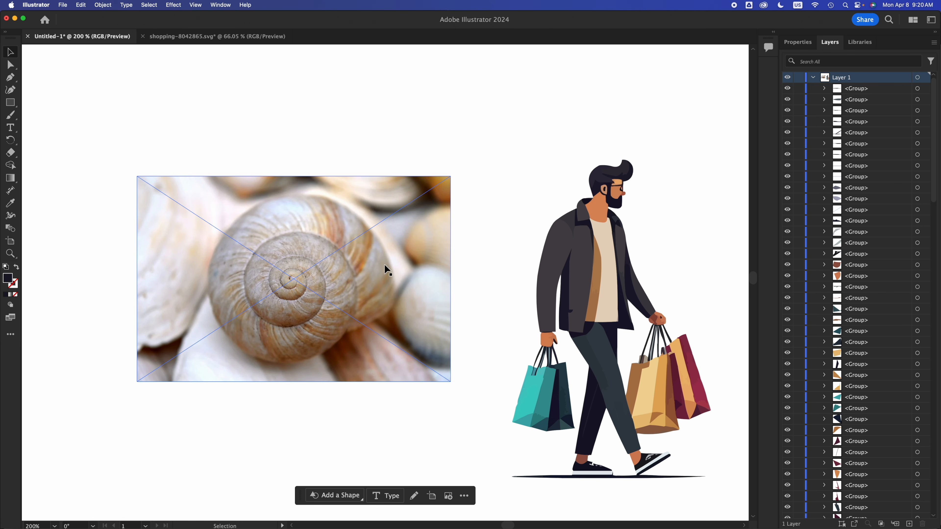
- Inspect the pixels in the lower-left part of the snail shell, then view the photo beside the illustration at 100%
scroll(251, 331, "up", 1)
scroll(251, 331, "up", 6)
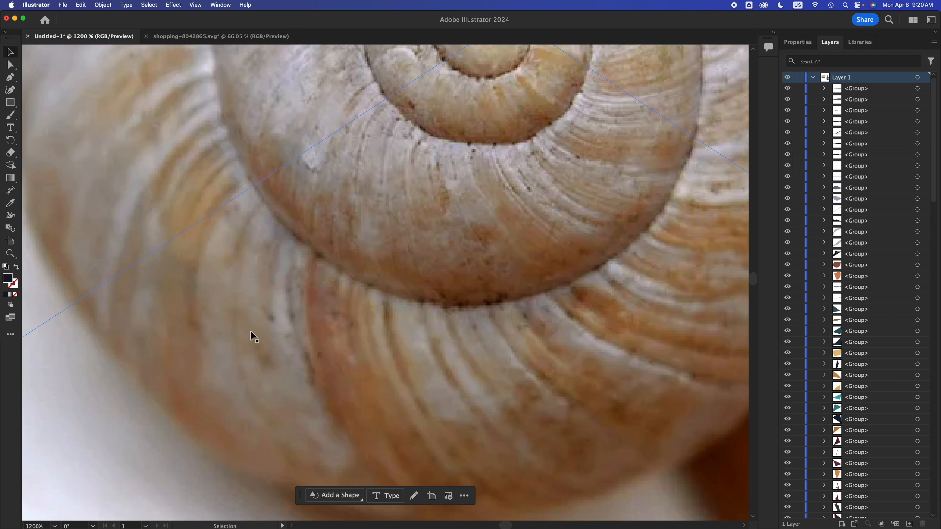
scroll(391, 326, "up", 5)
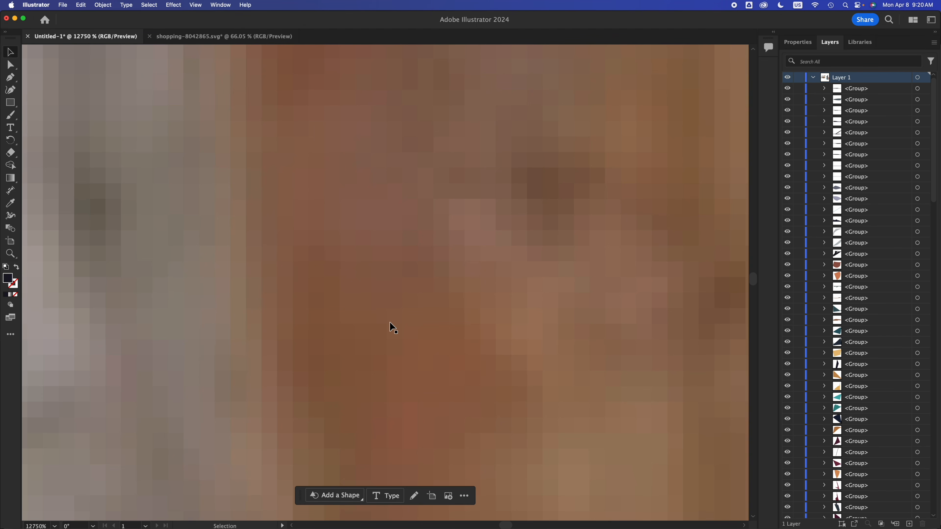
scroll(242, 268, "up", 3)
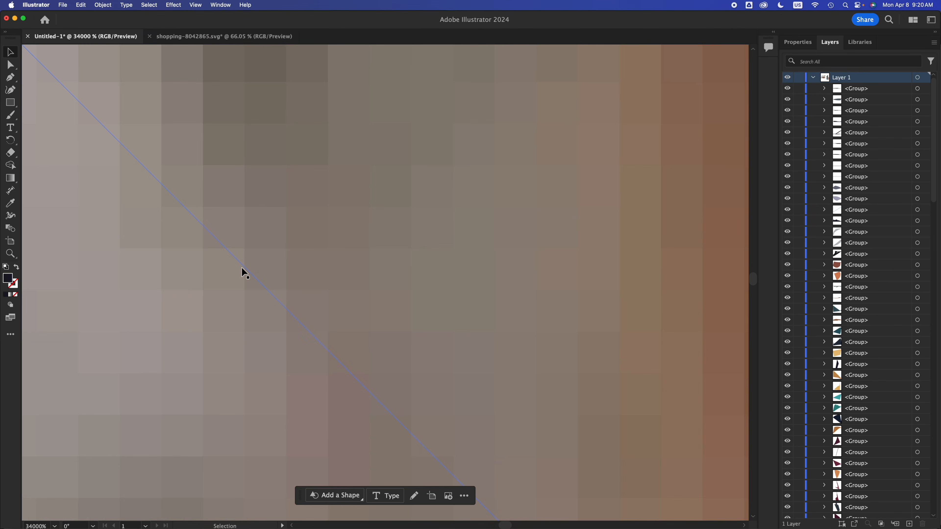
scroll(386, 261, "down", 15)
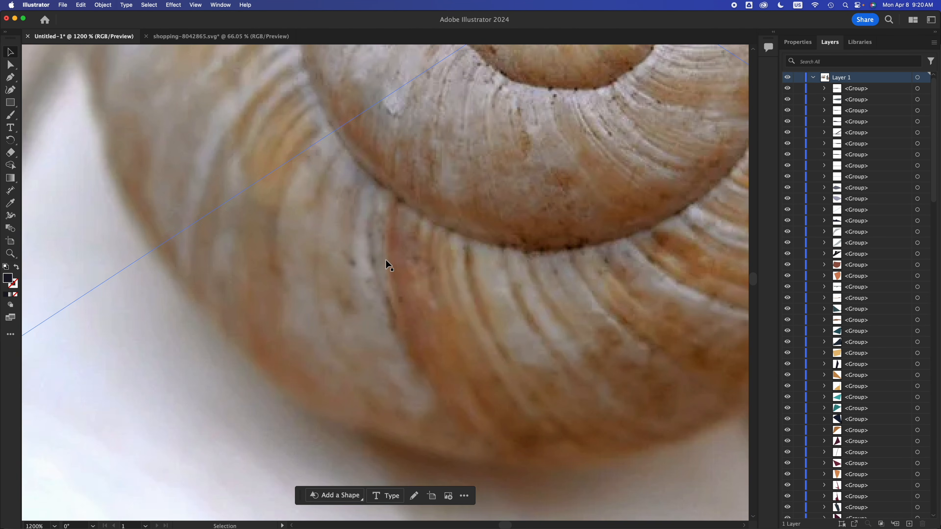
scroll(386, 260, "down", 2)
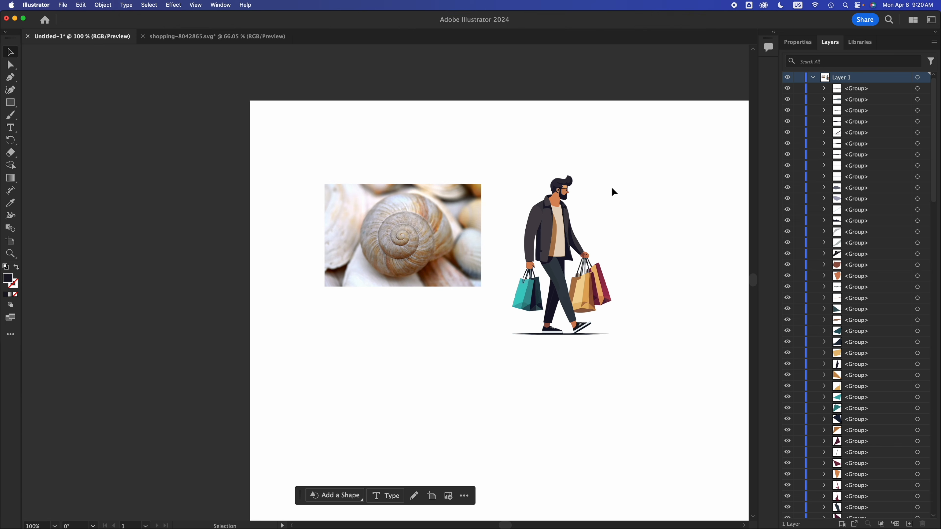
- Inspect the man's jacket and shirt edges at up to 25500% magnification, then view the illustration beside the photo at 150%
scroll(611, 186, "down", 3)
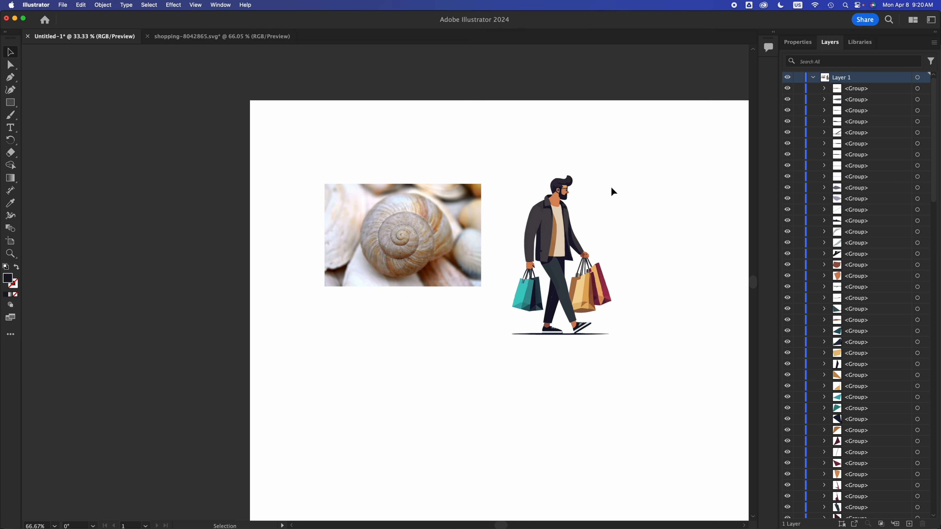
scroll(611, 188, "up", 3)
scroll(459, 313, "up", 8)
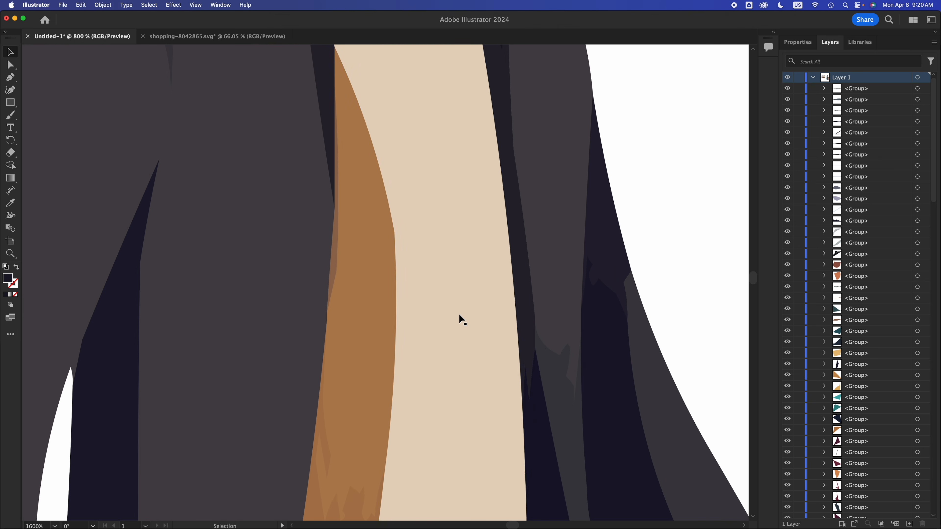
scroll(458, 313, "up", 6)
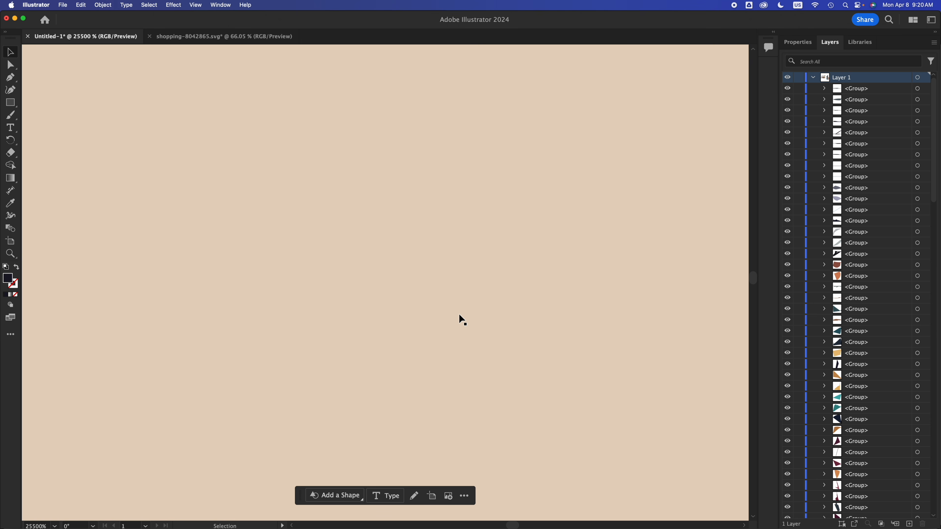
scroll(462, 320, "up", 3)
scroll(459, 314, "down", 10)
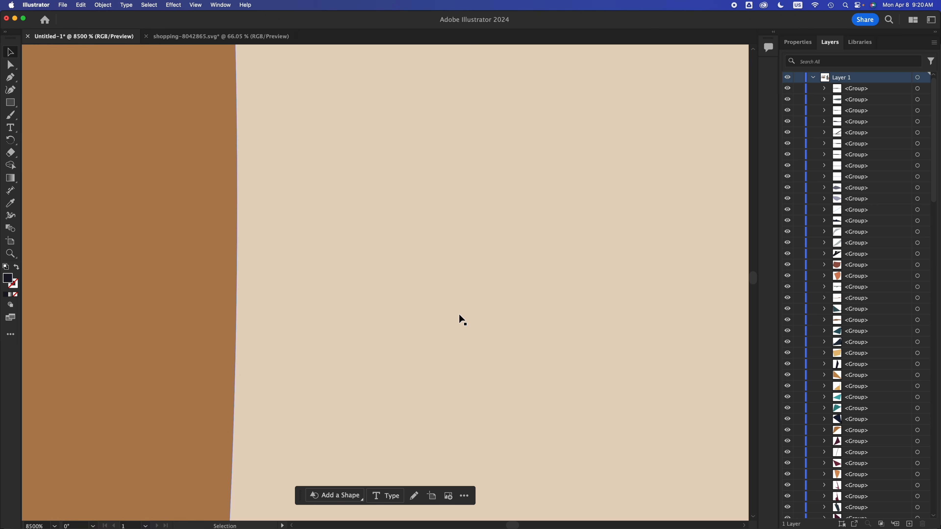
scroll(459, 314, "down", 4)
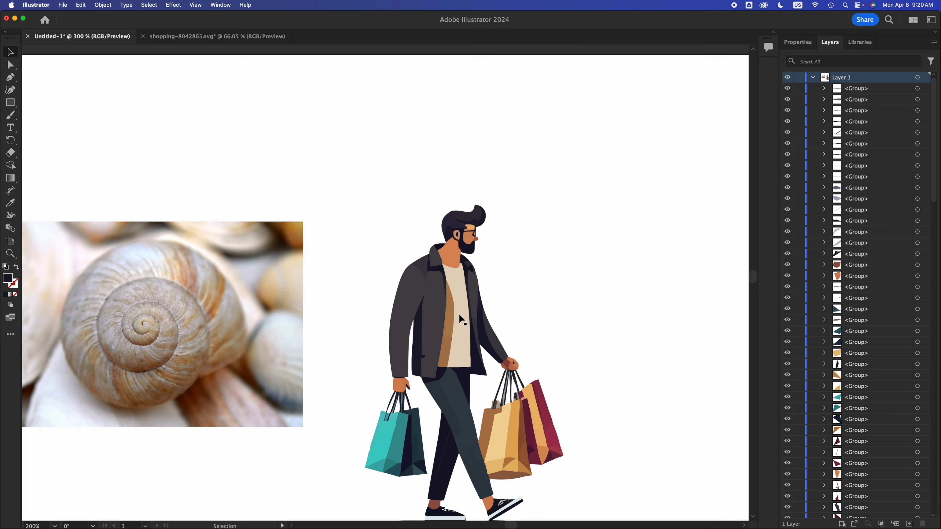
scroll(459, 314, "up", 2)
scroll(462, 320, "up", 1)
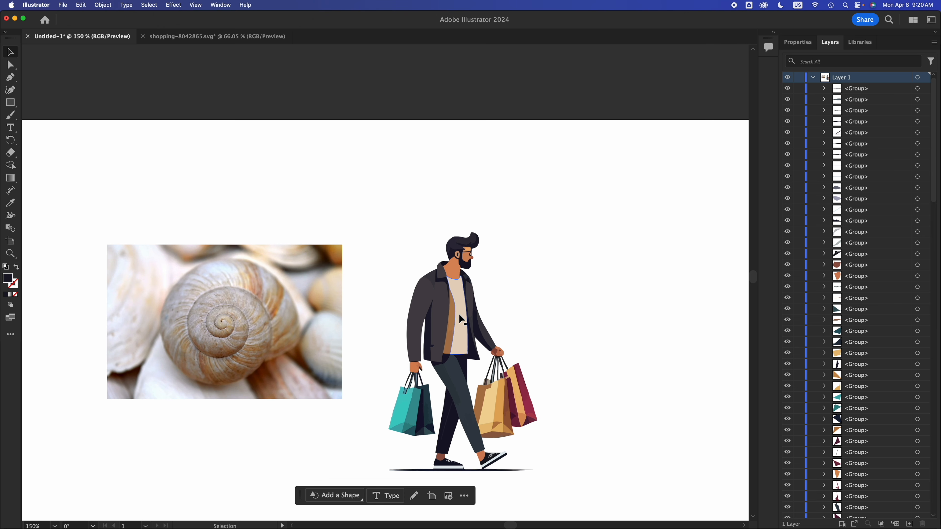
- Move the snail shell photo slightly up and to the right, then examine its spiral at 600% magnification
left_click(194, 256)
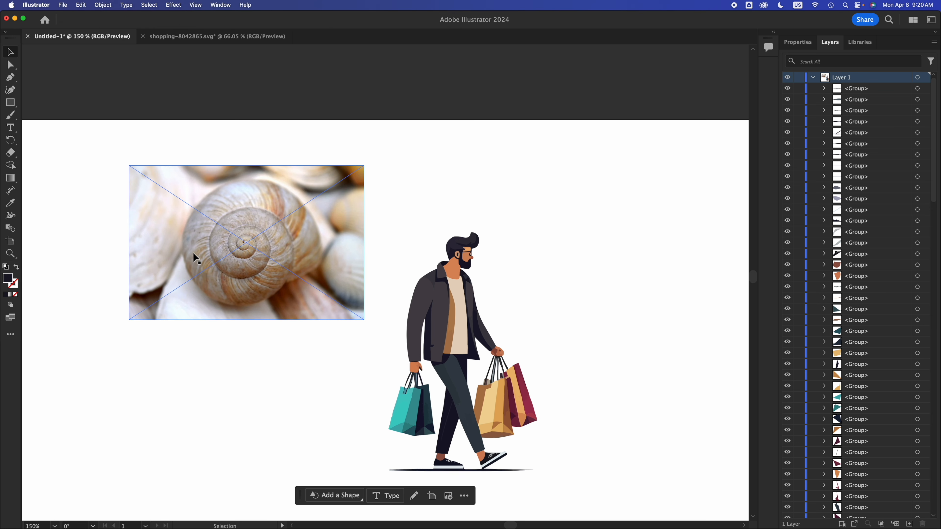
scroll(193, 256, "up", 1)
scroll(193, 253, "up", 3)
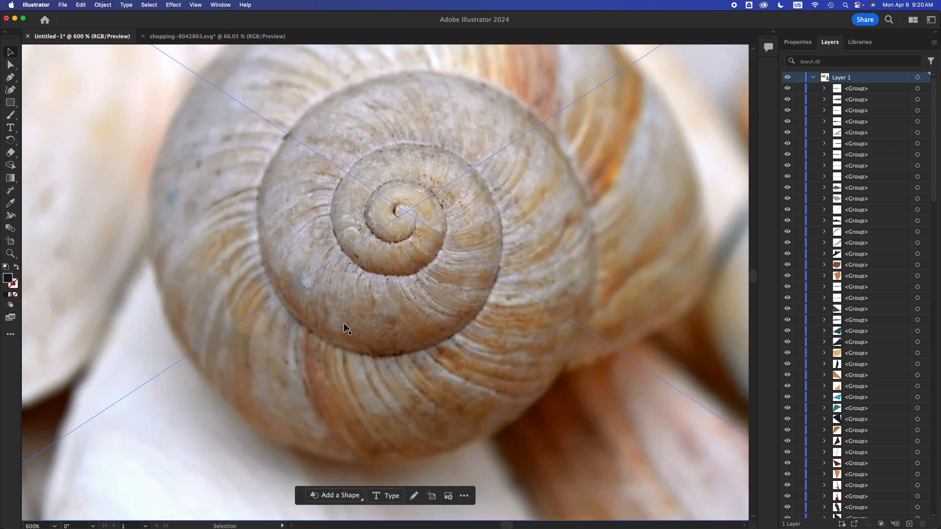
scroll(376, 338, "down", 5)
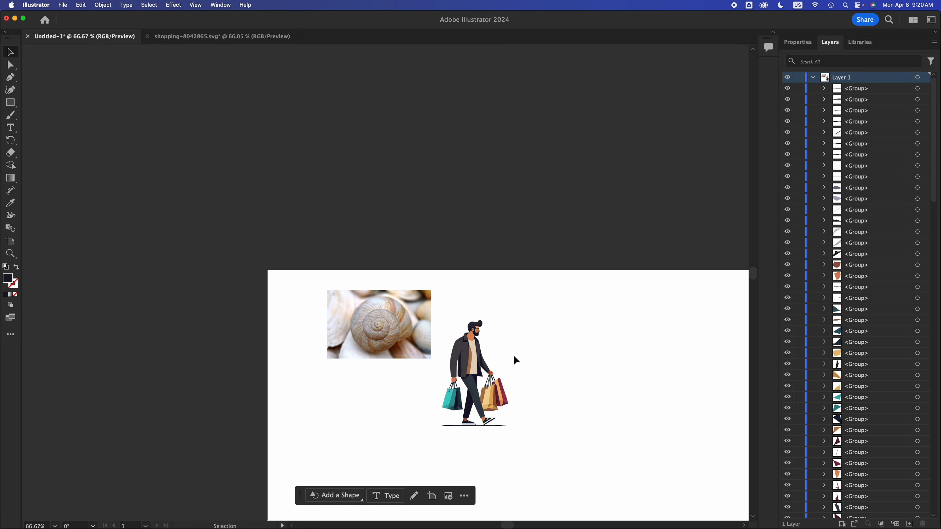
scroll(514, 357, "up", 1)
scroll(499, 368, "up", 1)
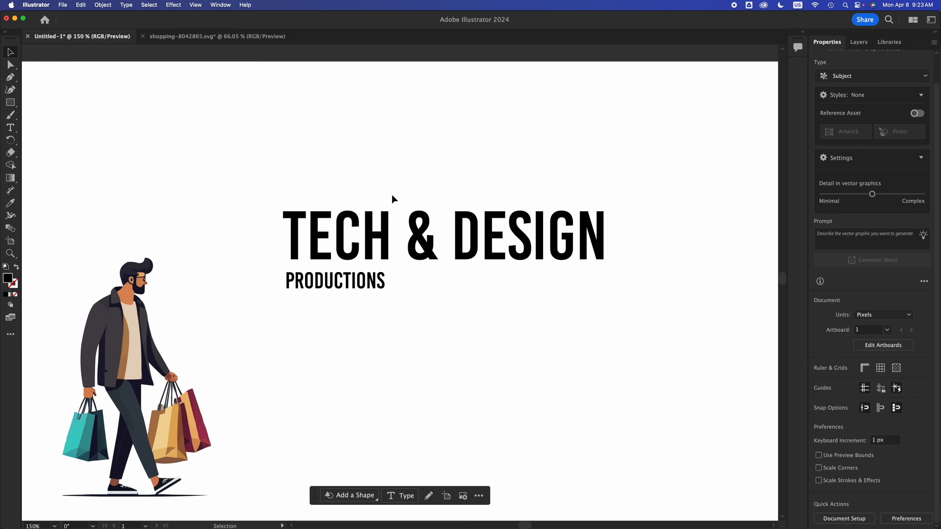
- Select the TECH & DESIGN and PRODUCTIONS text together to examine the area they occupy, then clear the selection
left_click(428, 217)
left_click(391, 142)
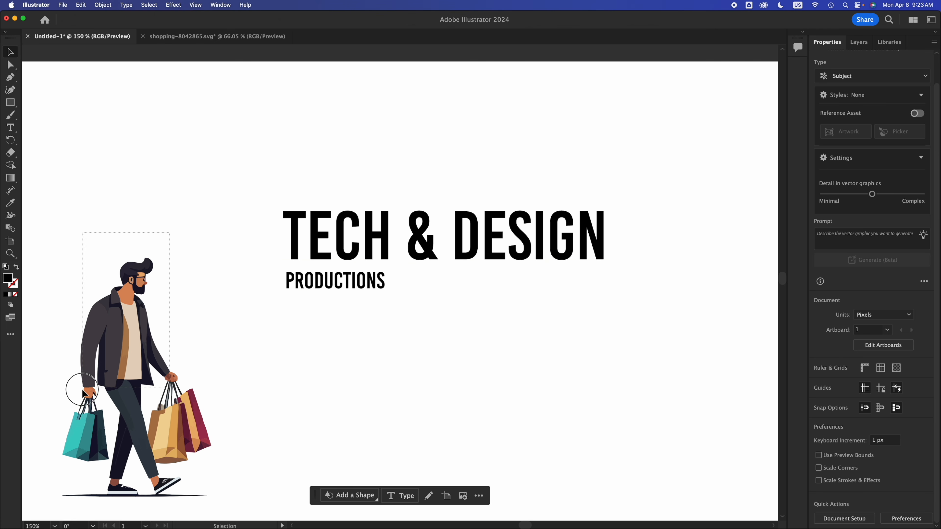
left_click(84, 399)
left_click(225, 357)
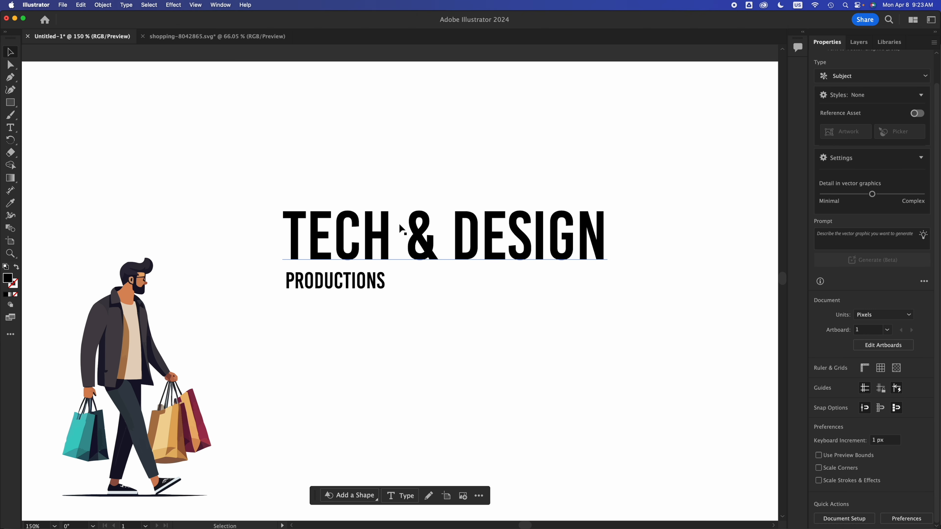
left_click_drag(508, 160, 280, 354)
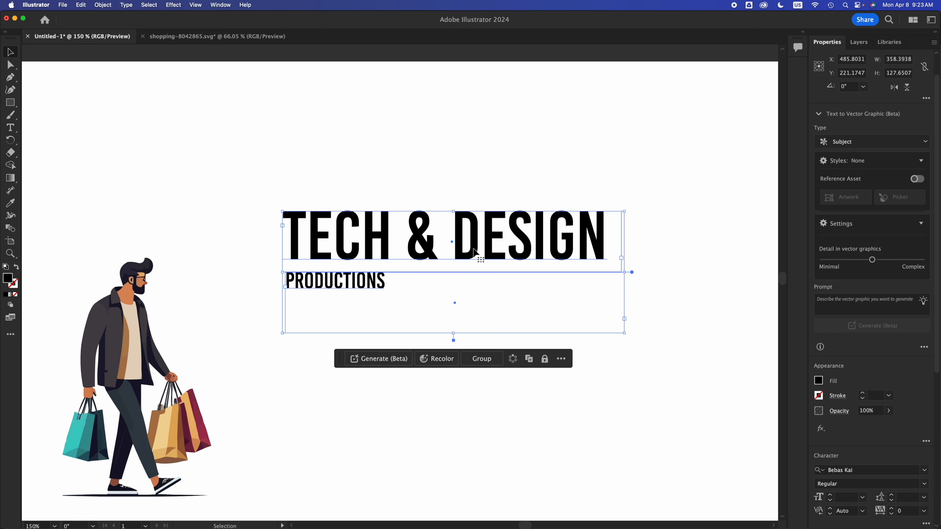
left_click(488, 181)
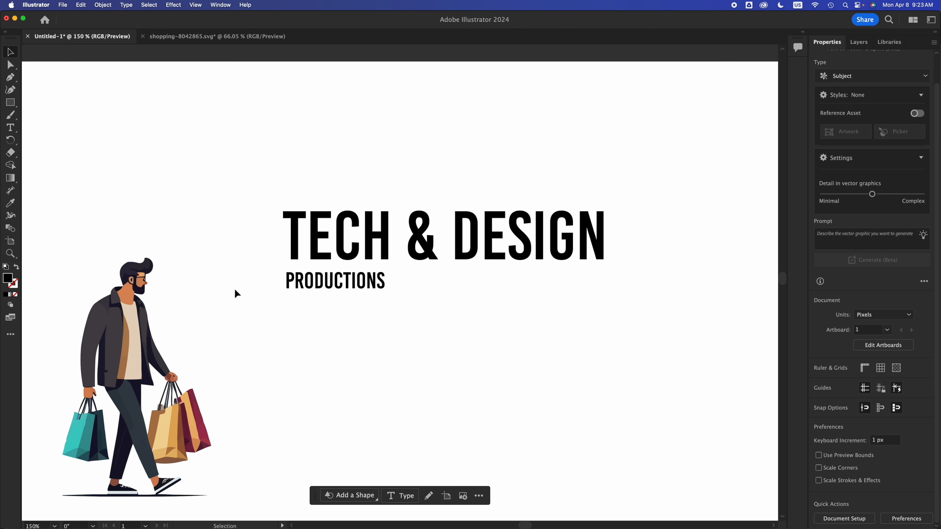
- Select all parts of the shopping man illustration to examine the area it occupies, then deselect it
left_click_drag(191, 219, 90, 490)
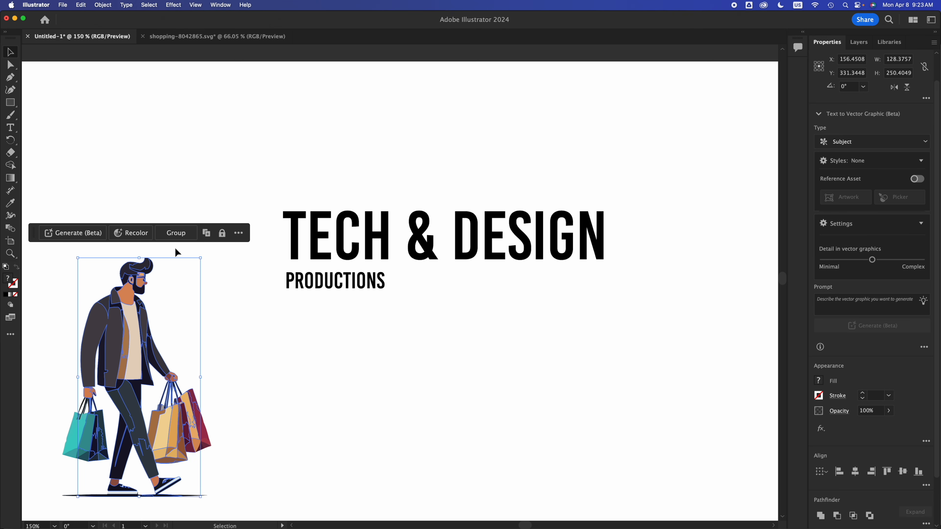
left_click(189, 322)
left_click_drag(228, 221, 86, 510)
left_click(447, 351)
- Undo the last change, then select both text lines together and shift them slightly down and to the left
left_click_drag(611, 313, 388, 272)
key("super+z")
left_click_drag(251, 140, 630, 346)
mouse_move(574, 246)
left_mouse_down()
mouse_move(575, 232)
mouse_move(569, 251)
left_mouse_up()
left_click(203, 287)
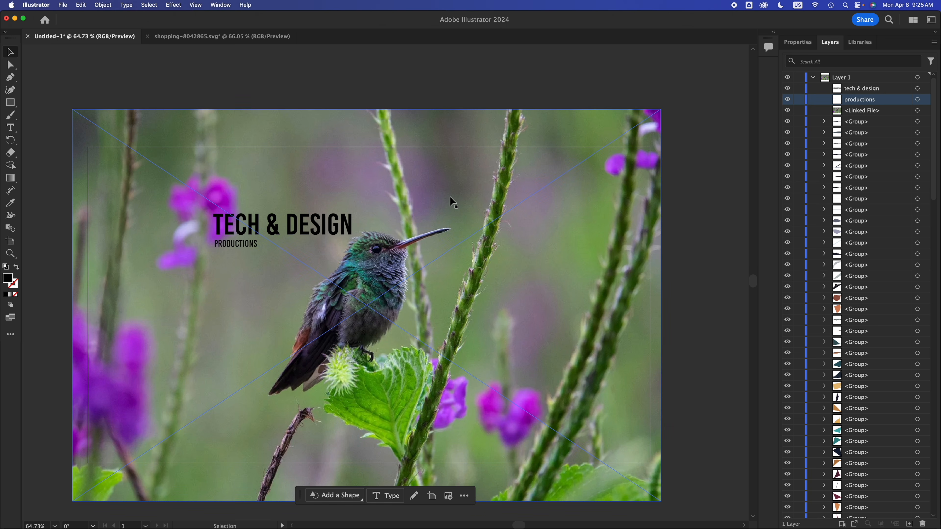
- Examine how the TECH & DESIGN and PRODUCTIONS text sits over the hummingbird photo, including at 100% magnification
left_click(304, 227)
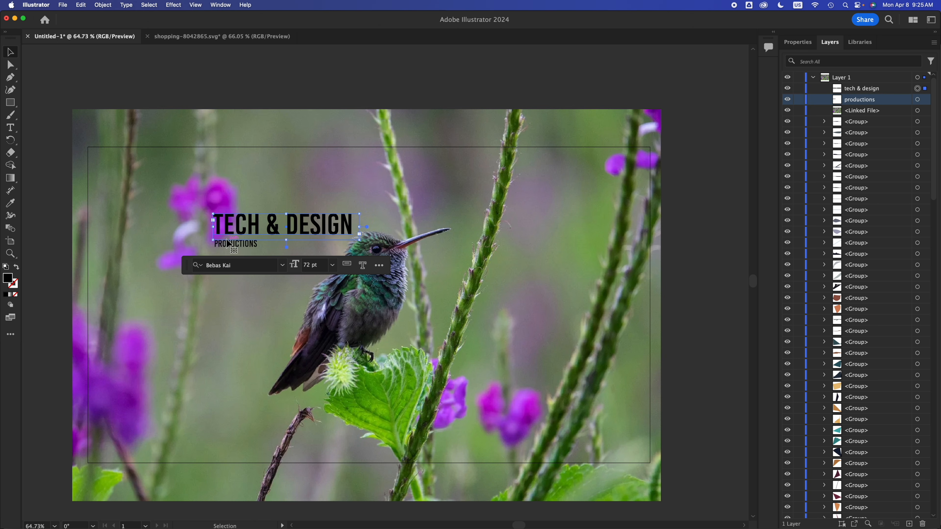
left_click(702, 196)
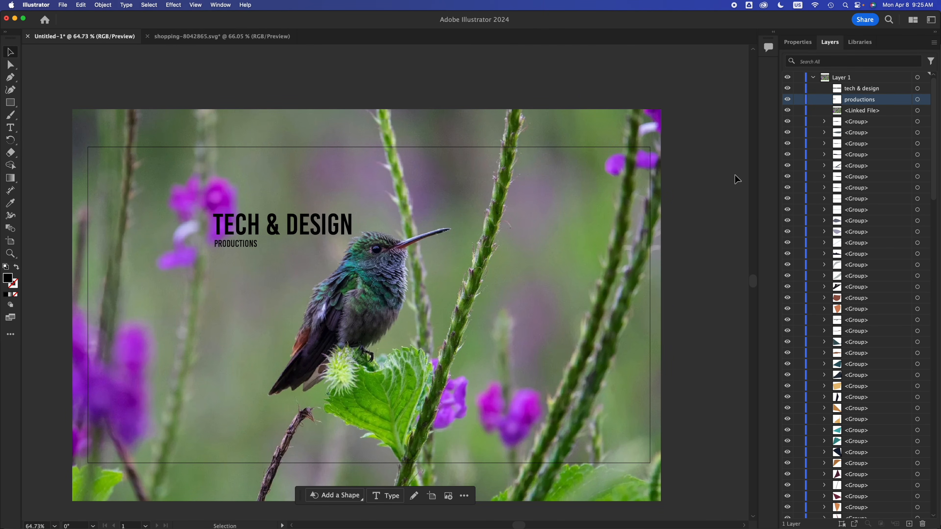
key("super+1")
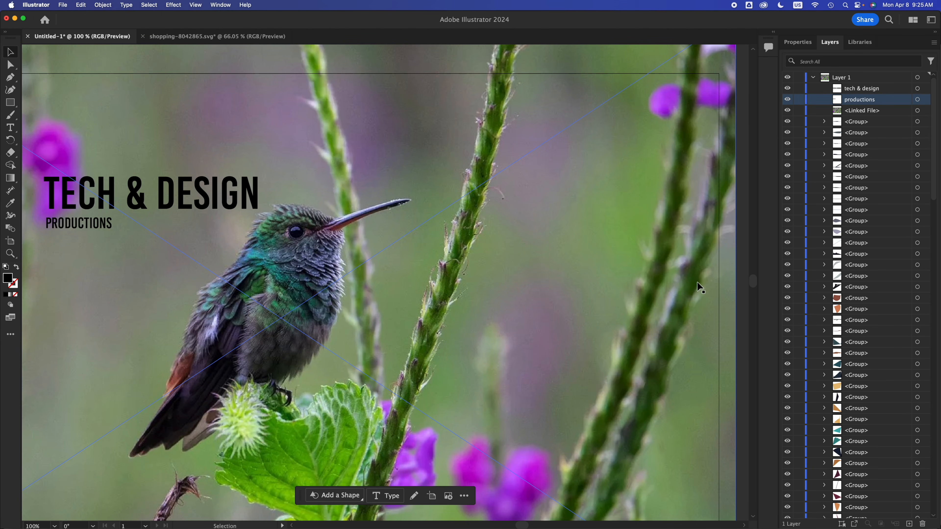
scroll(697, 282, "down", 1)
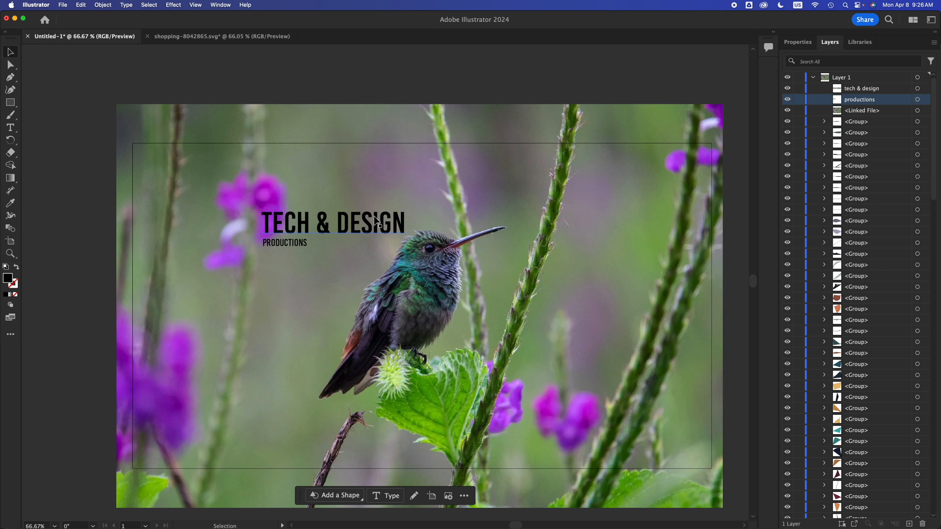
- Move the TECH & DESIGN title to the right of the hummingbird's beak and place PRODUCTIONS directly beneath it, left-aligned
left_click(371, 224)
left_click_drag(371, 224, 625, 225)
left_click(278, 241)
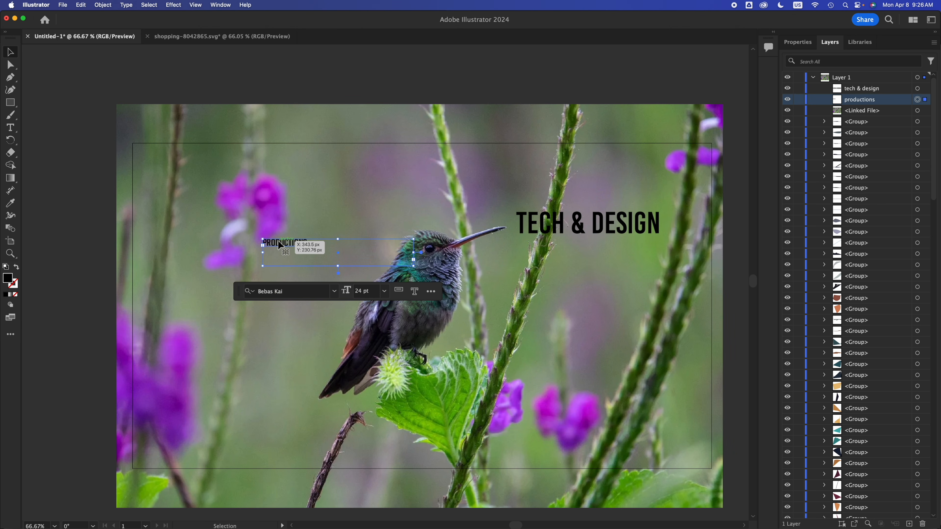
left_click_drag(278, 241, 539, 244)
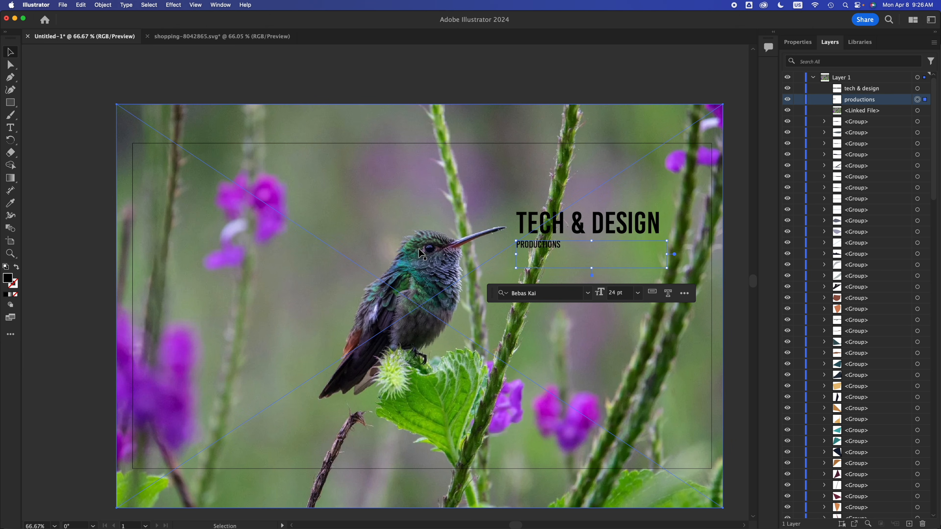
left_click(421, 253)
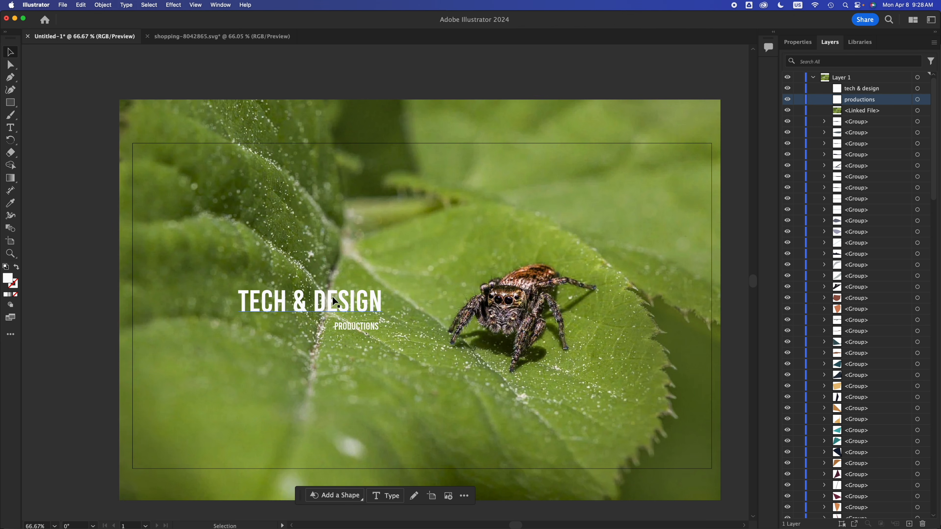
- Move TECH & DESIGN and PRODUCTIONS up to the leaf area above and left of the spider, then check the Lorem ipsum block
left_click_drag(333, 307, 306, 197)
left_click_drag(361, 323, 340, 205)
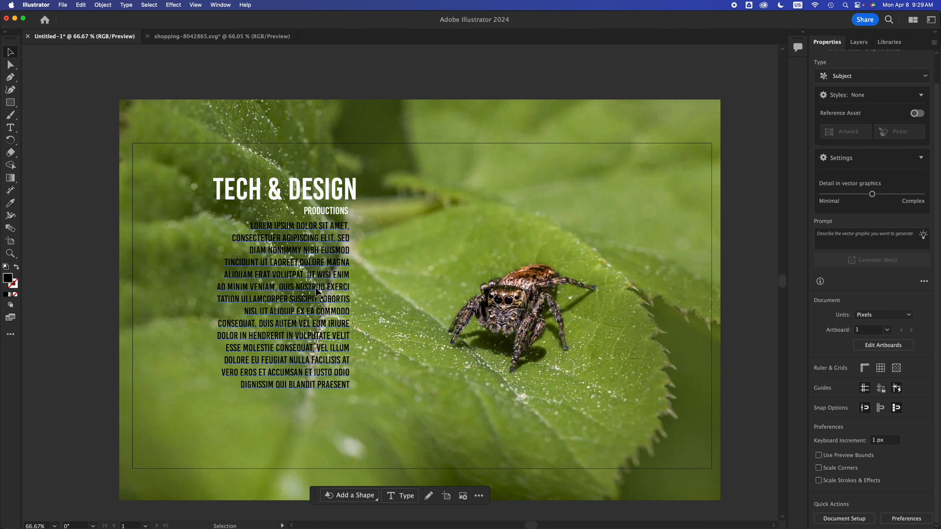
left_click(315, 288)
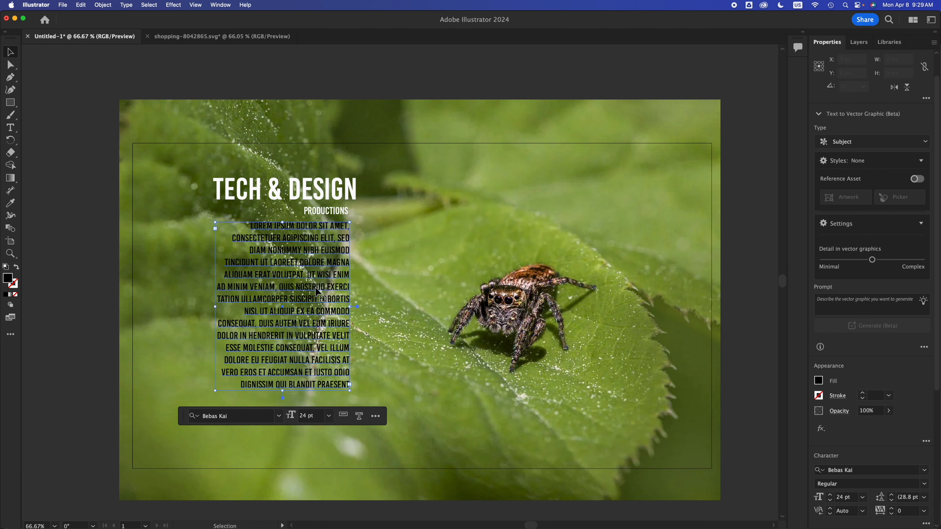
left_click(393, 63)
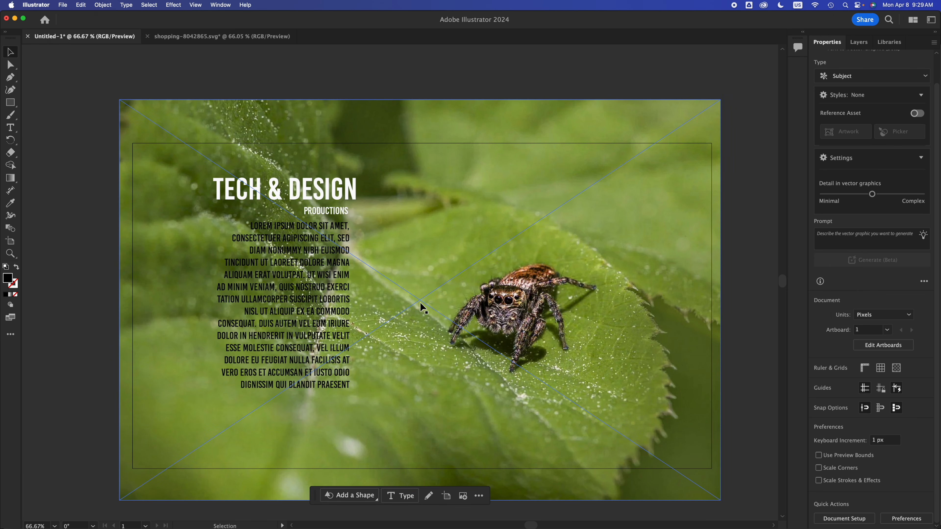